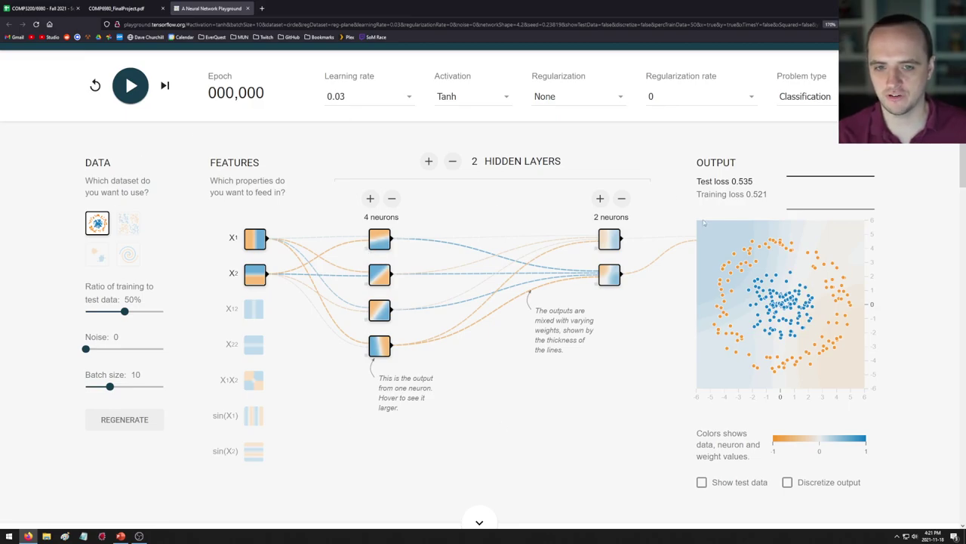
Train the 4-and-2-neuron network on the circle for about 150 epochs, then regenerate the data and reset
click(131, 86)
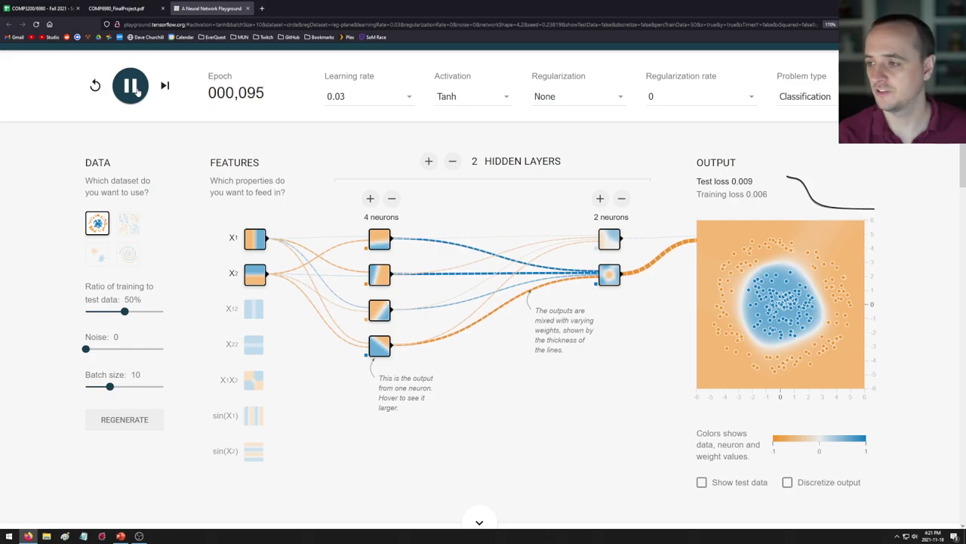
click(131, 86)
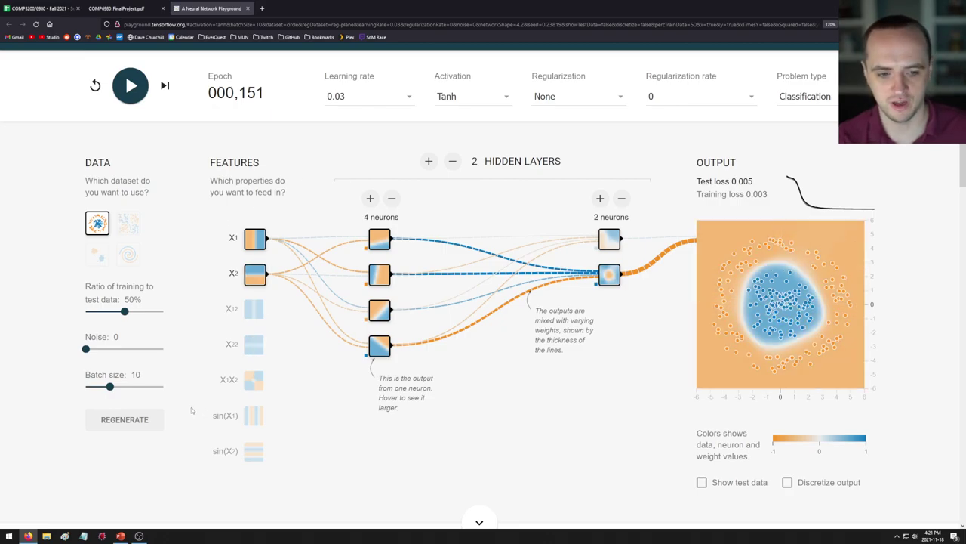
click(140, 421)
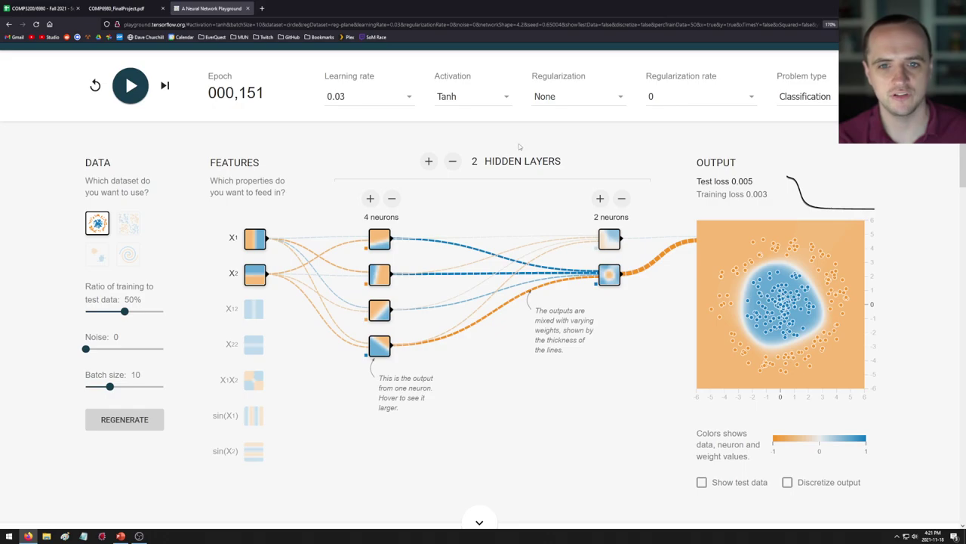
click(95, 85)
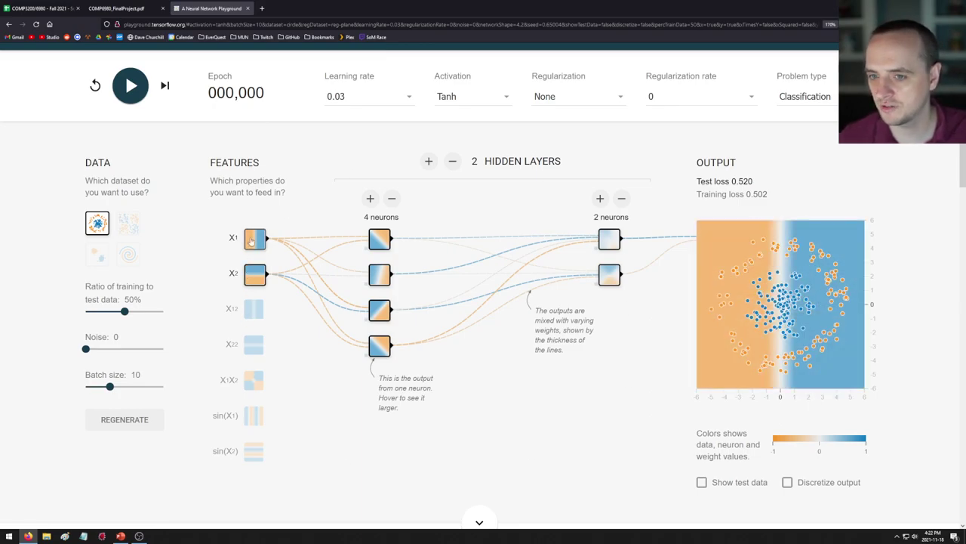
Drop the second hidden layer and set the remaining hidden layer to six neurons
click(453, 161)
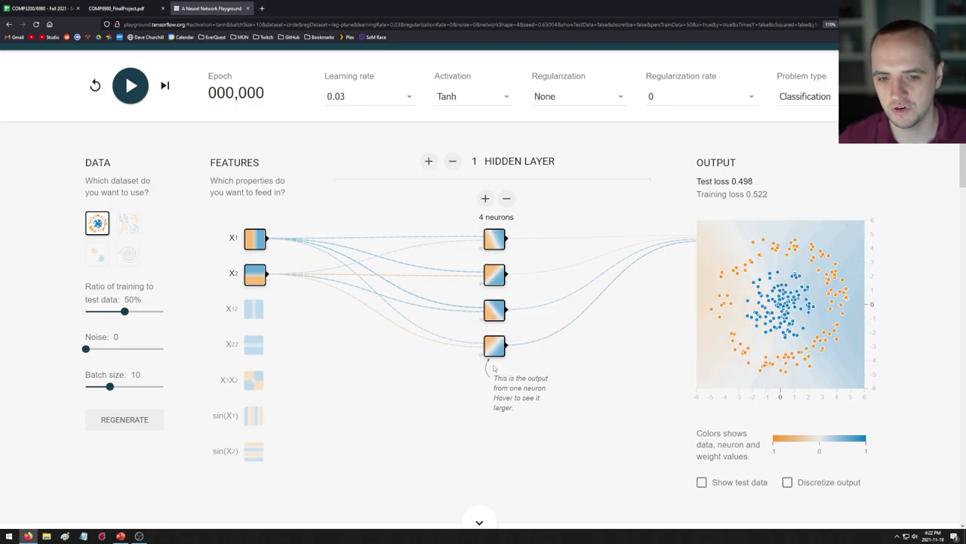
click(507, 198)
click(506, 198)
click(507, 198)
click(486, 198)
click(486, 198)
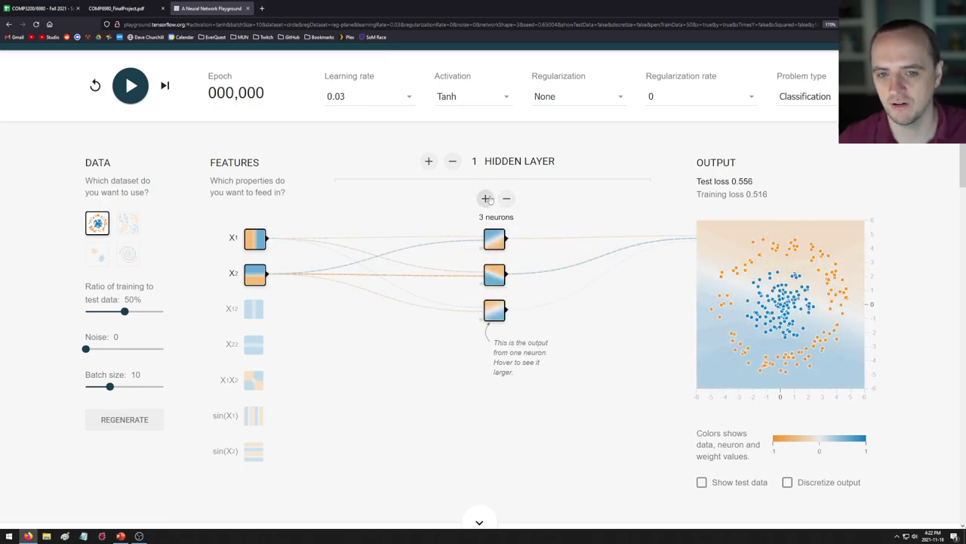
click(486, 198)
click(485, 198)
click(485, 198)
click(507, 197)
click(507, 198)
click(506, 197)
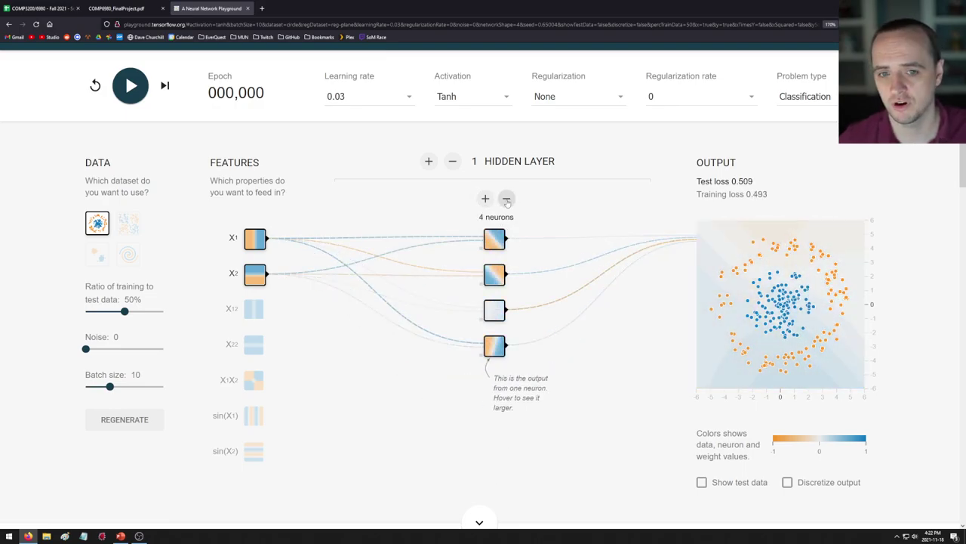
click(485, 198)
click(485, 198)
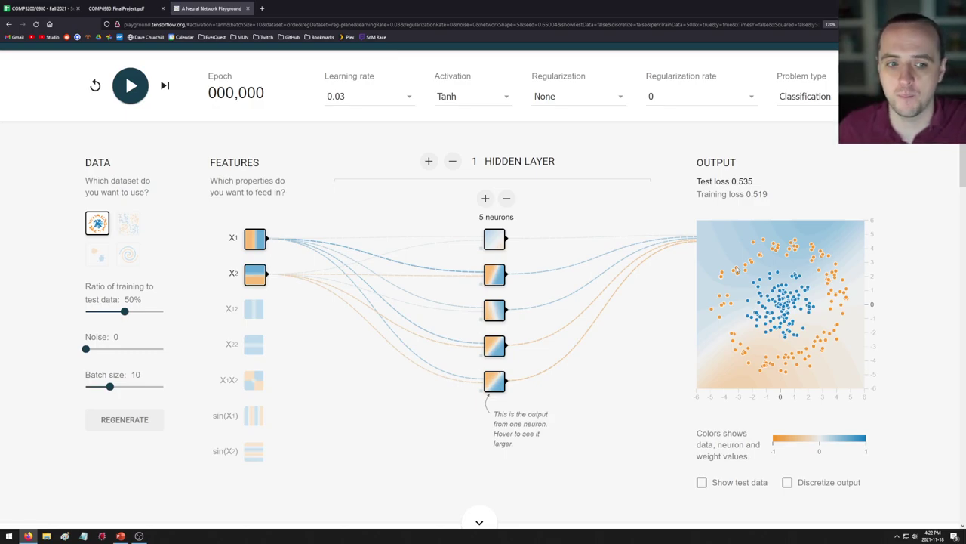
click(485, 199)
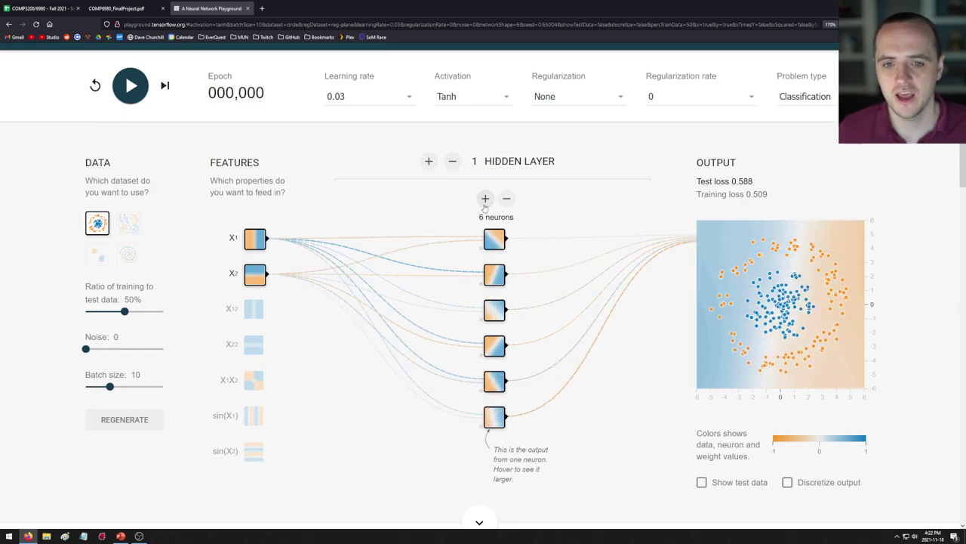
Add hidden layers until there are five, each new layer holding two neurons
click(428, 161)
click(453, 161)
click(428, 161)
double_click(428, 160)
click(428, 161)
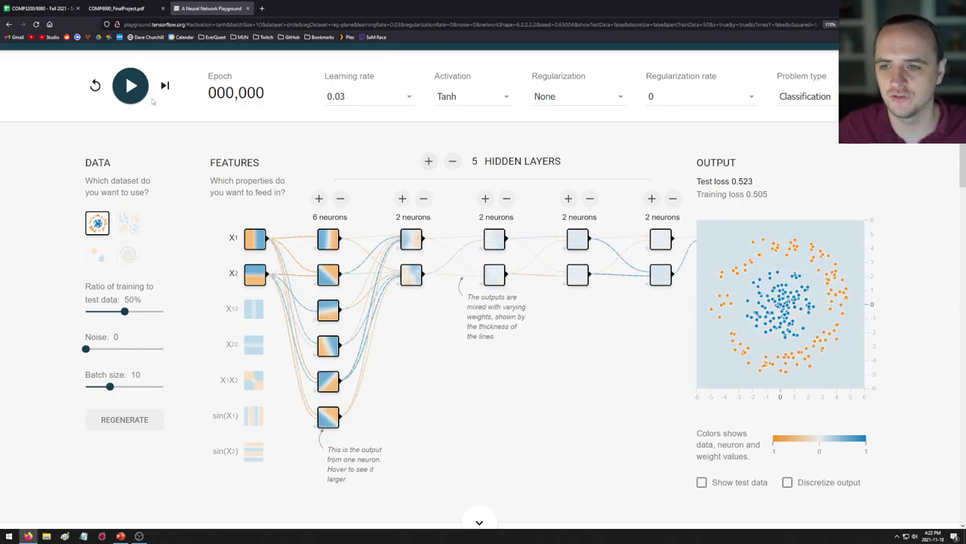
Give the third hidden layer five neurons and briefly train the five-layer network on the circle
double_click(486, 199)
click(486, 198)
click(130, 85)
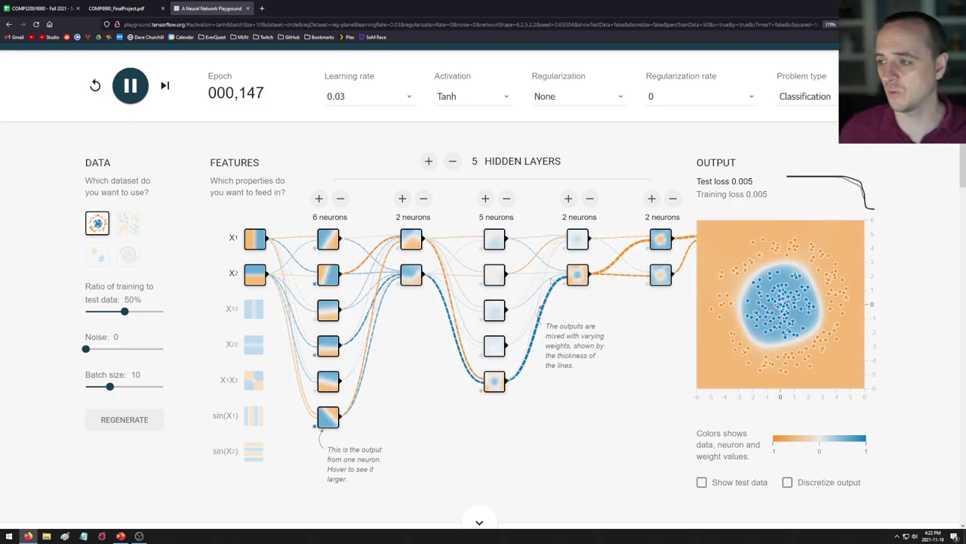
click(130, 99)
Reset, cut the network to one six-neuron layer, select the Gaussian clusters, and return to PowerPoint
click(95, 85)
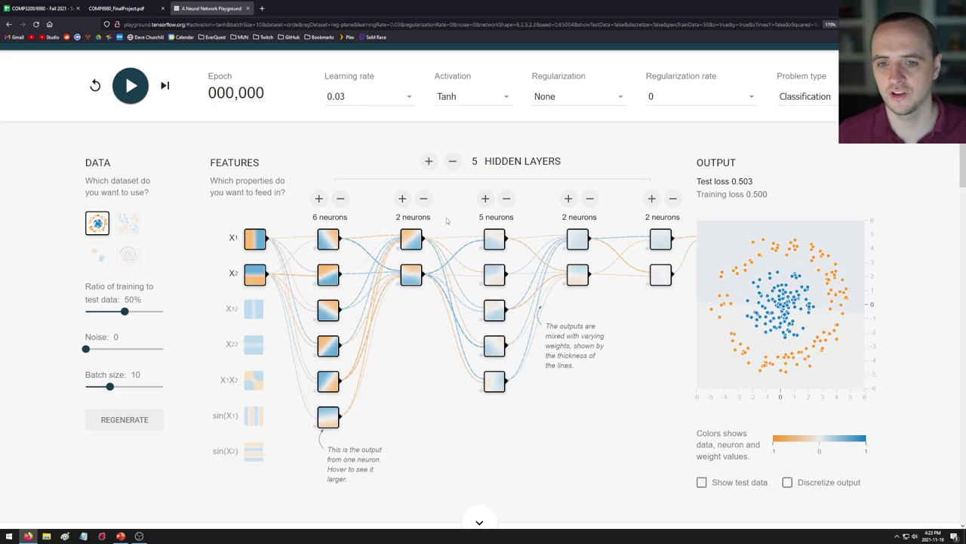
click(452, 161)
click(454, 162)
click(454, 162)
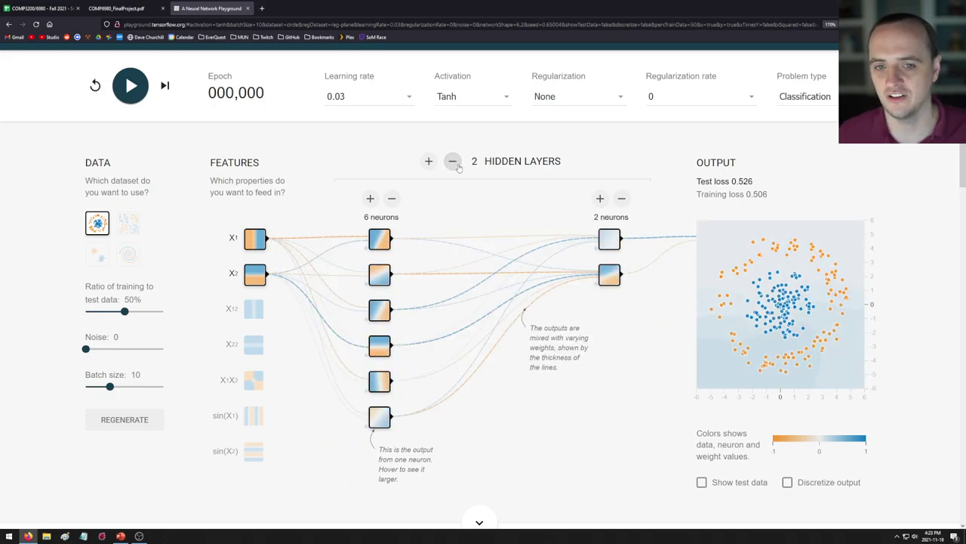
click(454, 163)
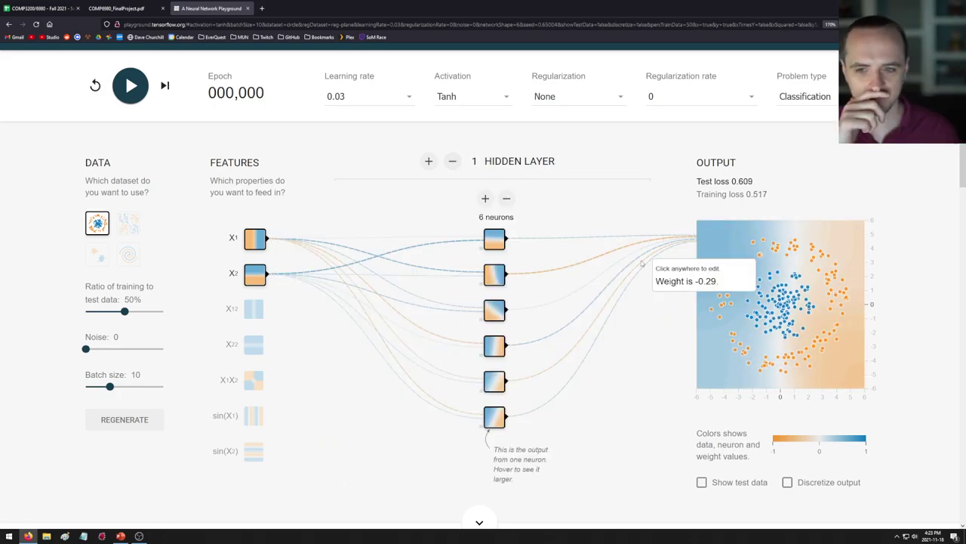
click(96, 261)
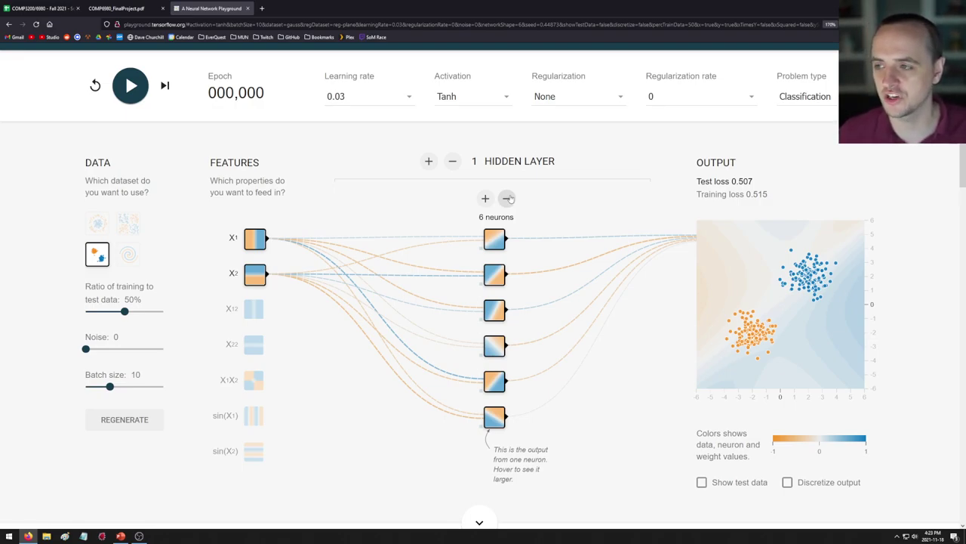
click(121, 536)
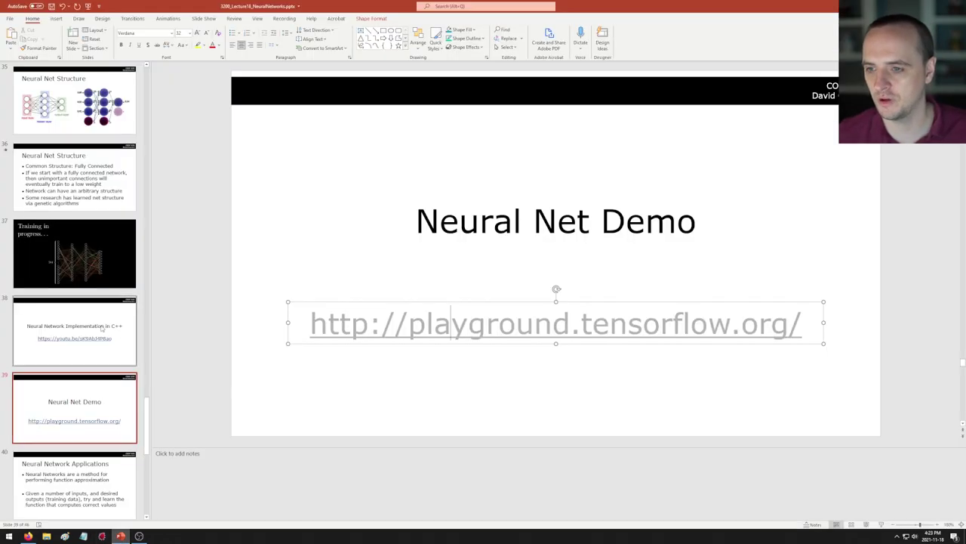
Show slide 12 on TLUs for conjunction and implication, then return to the Playground browser
drag(148, 424, 172, 186)
click(113, 252)
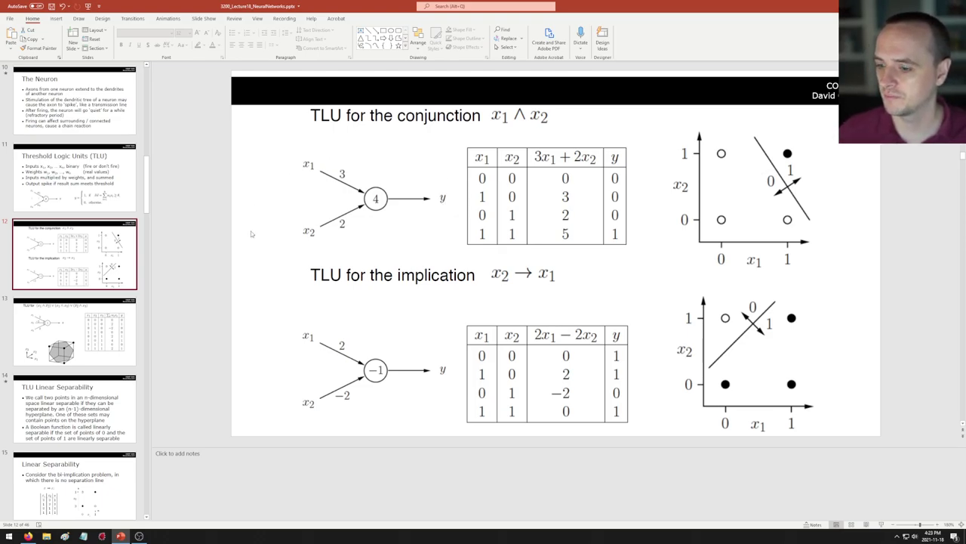
click(27, 536)
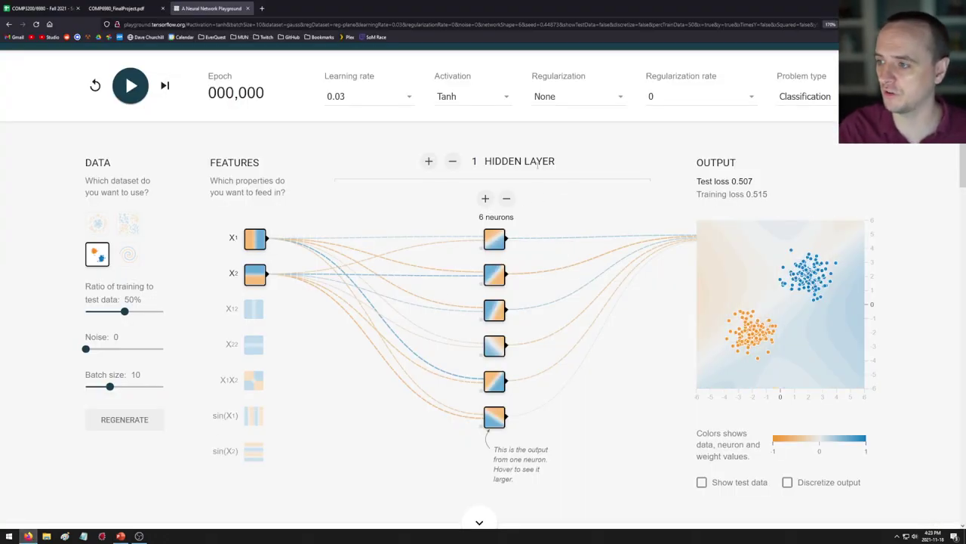
Reduce the hidden layer from six neurons to a single neuron
click(507, 199)
click(507, 198)
click(507, 198)
click(506, 198)
click(507, 199)
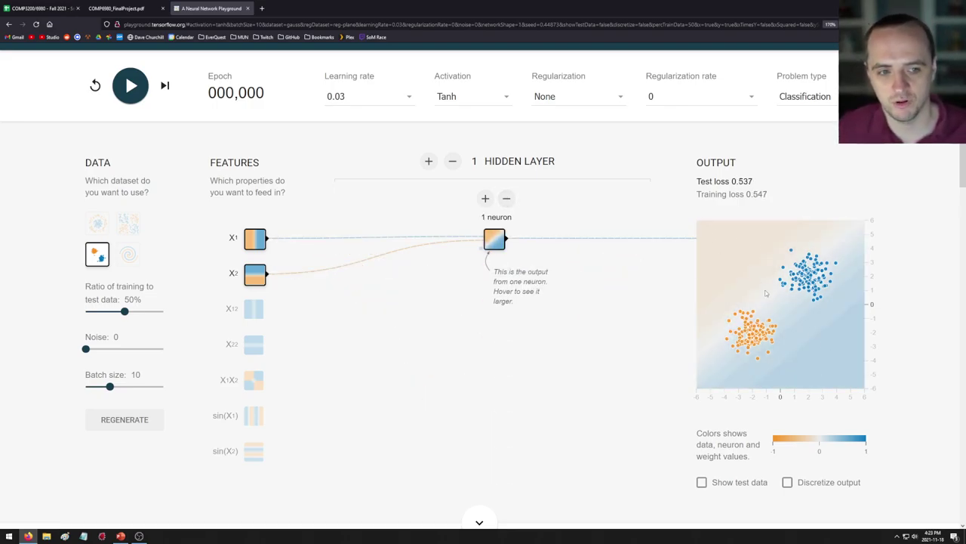
mouse_move(494, 242)
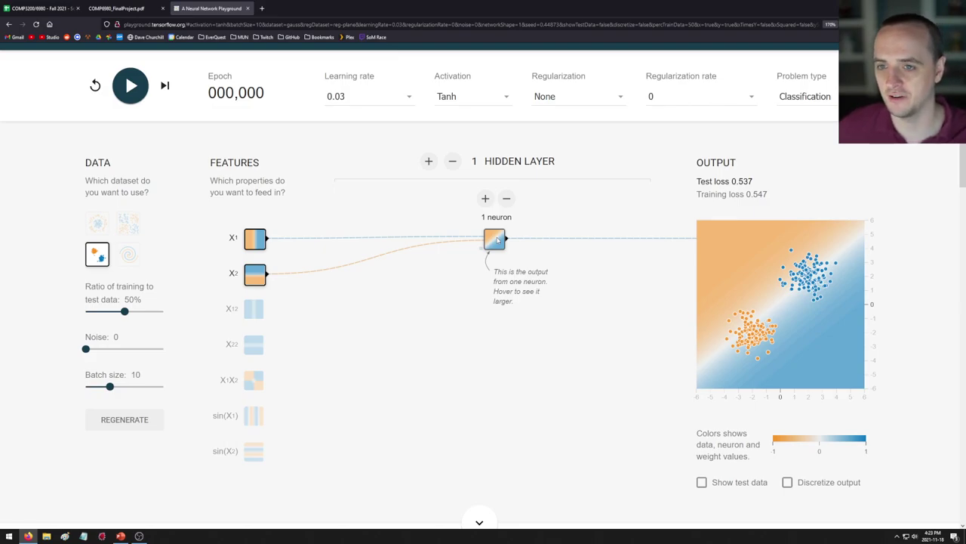
Train the single-neuron network on the Gaussian clusters, then add a second hidden layer
click(131, 86)
click(136, 88)
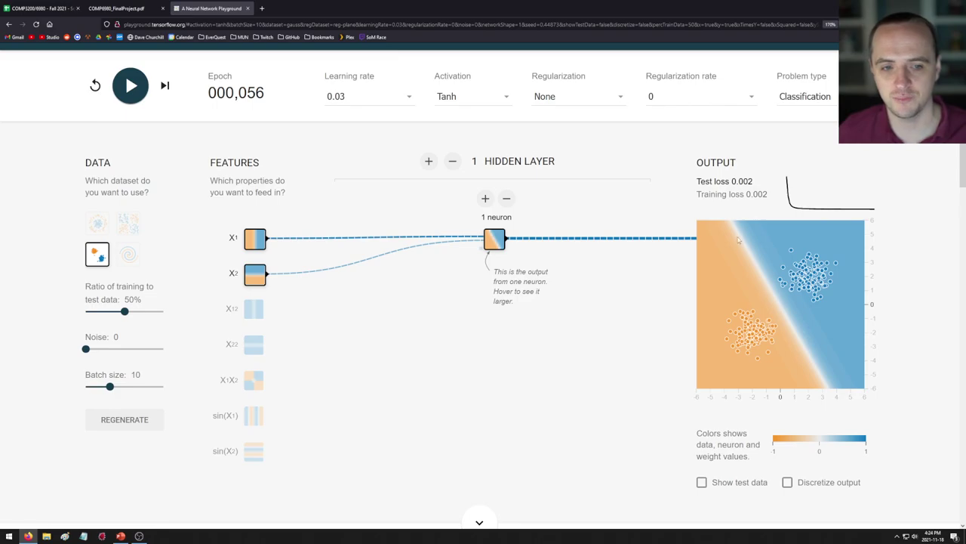
click(428, 161)
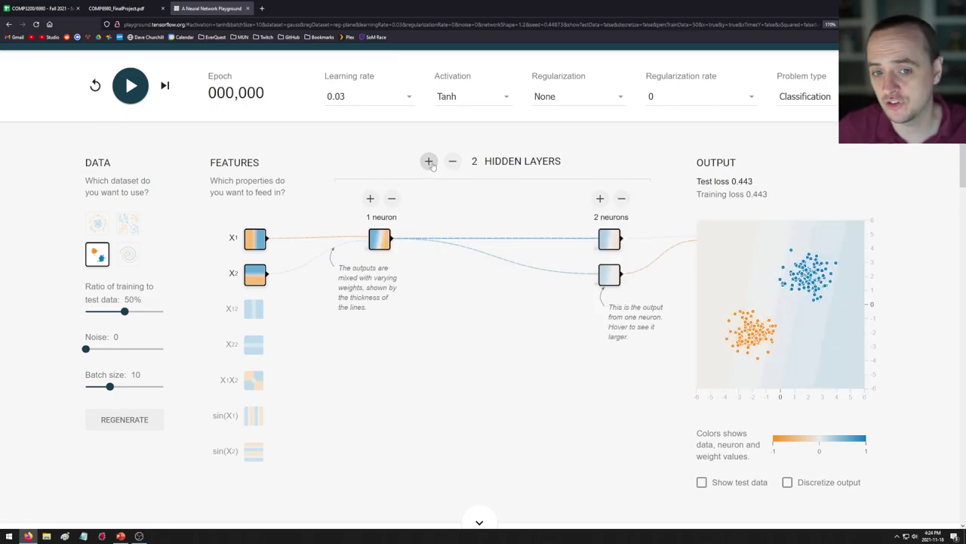
Return to one hidden layer with two neurons and train it on the Gaussian clusters
click(453, 162)
click(486, 198)
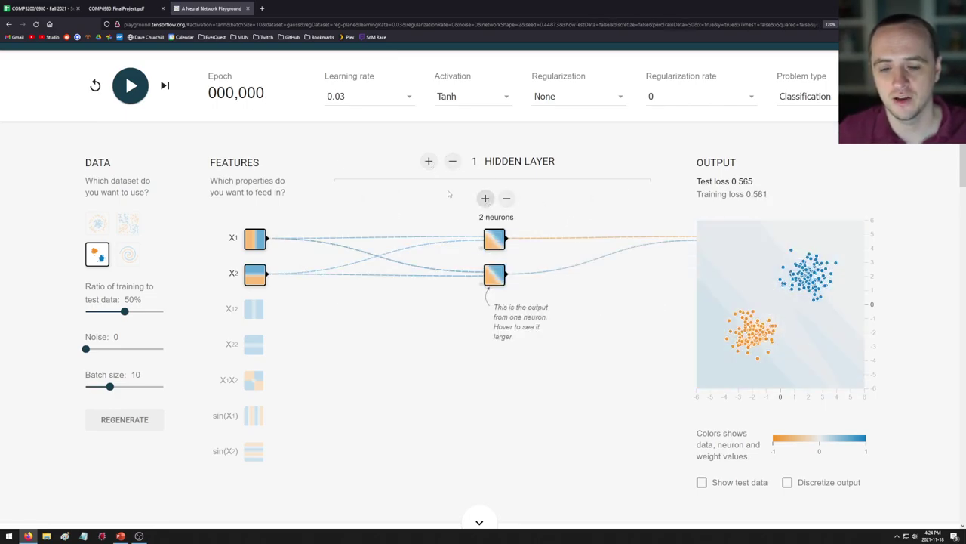
click(140, 88)
click(140, 87)
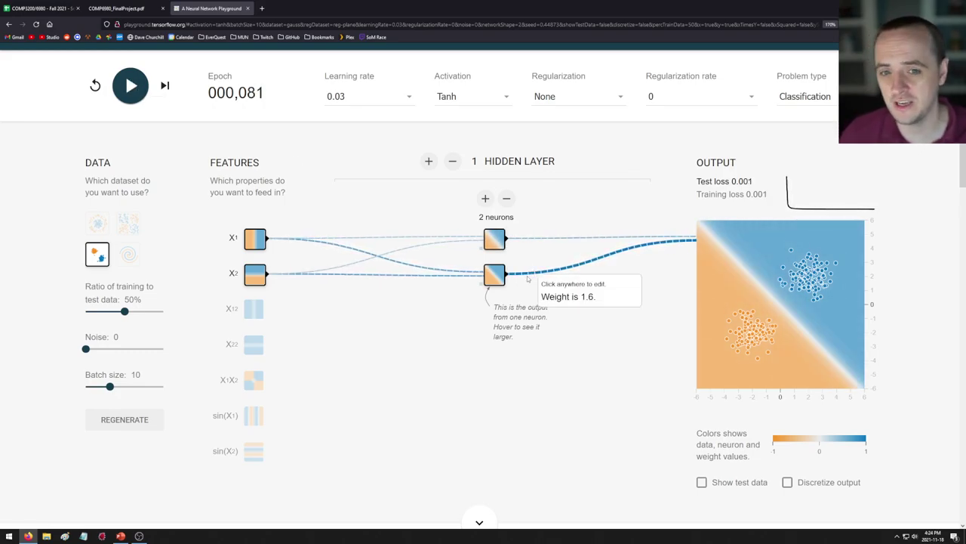
mouse_move(523, 278)
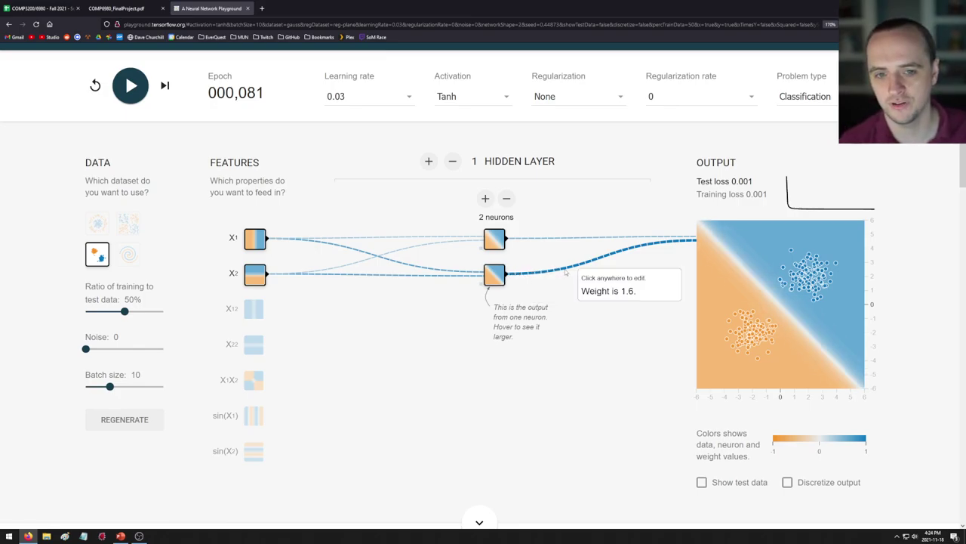
mouse_move(545, 242)
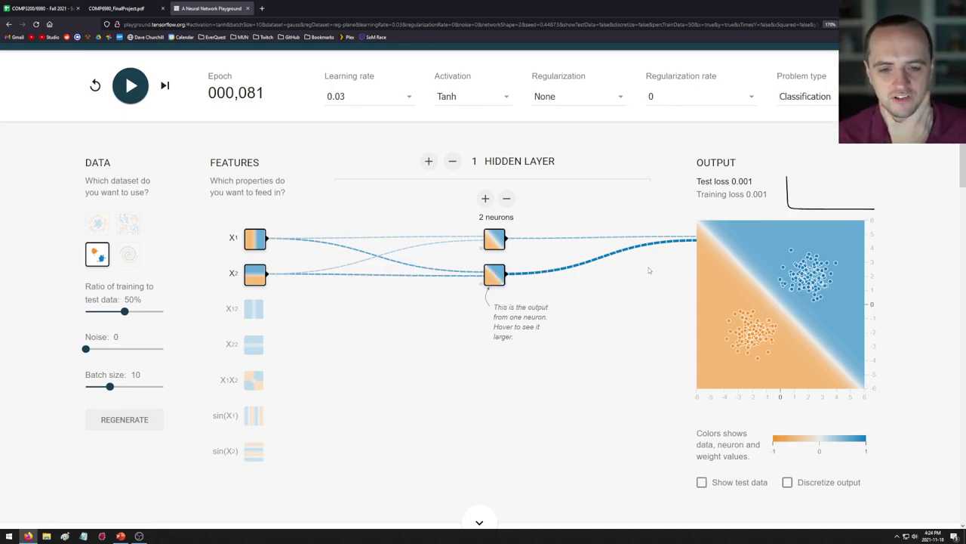
Train a single-neuron version on the Gaussian clusters, then switch to the circle dataset
click(507, 198)
click(131, 86)
click(130, 86)
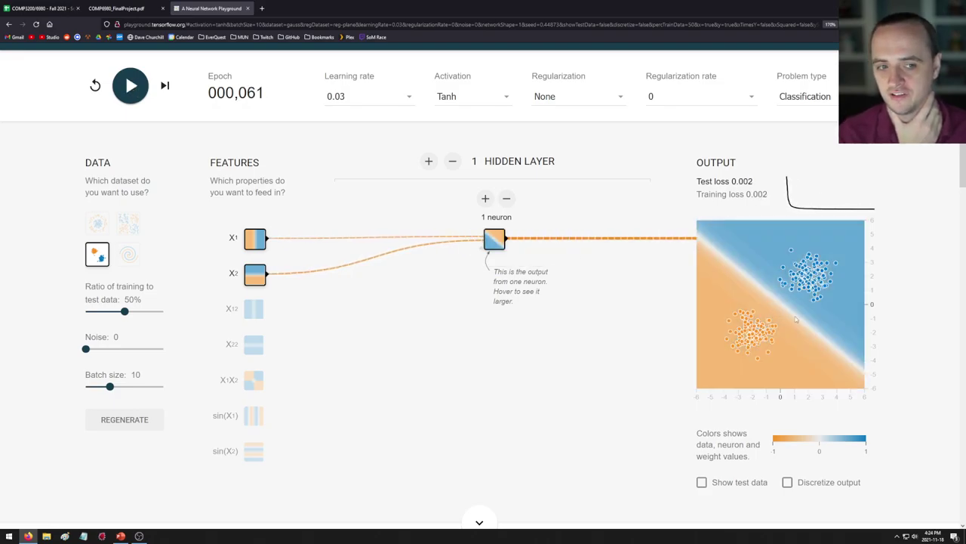
click(95, 229)
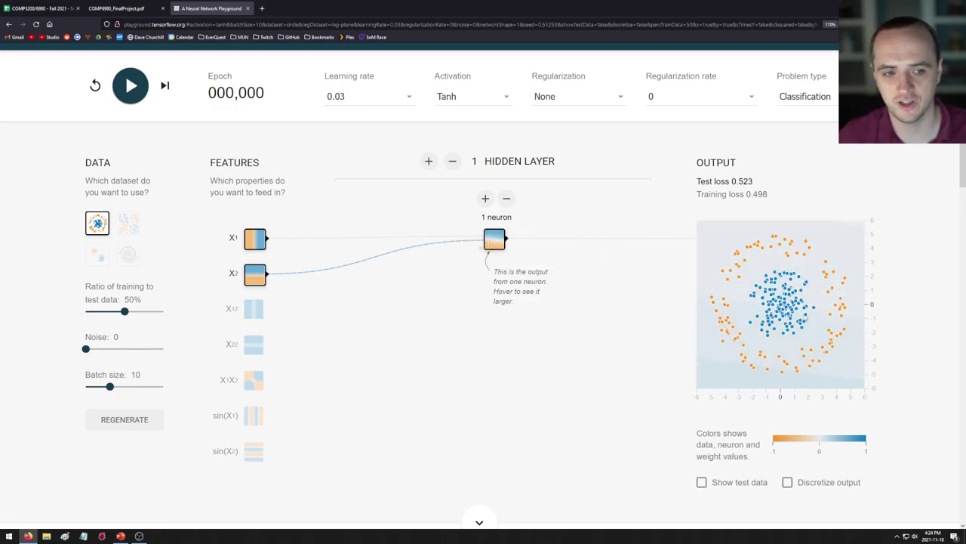
Briefly train the one-neuron network on the circle, then grow the hidden layer to three neurons
click(135, 89)
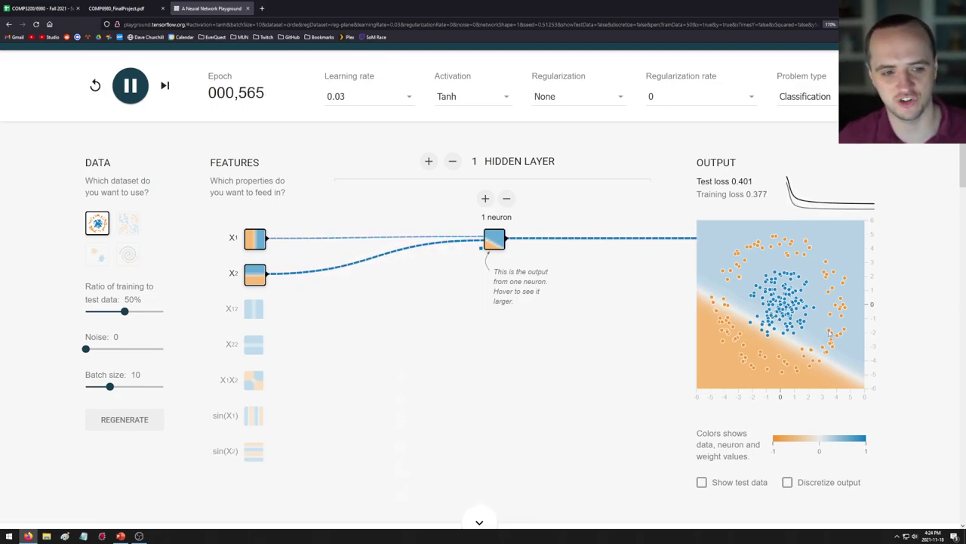
key(space)
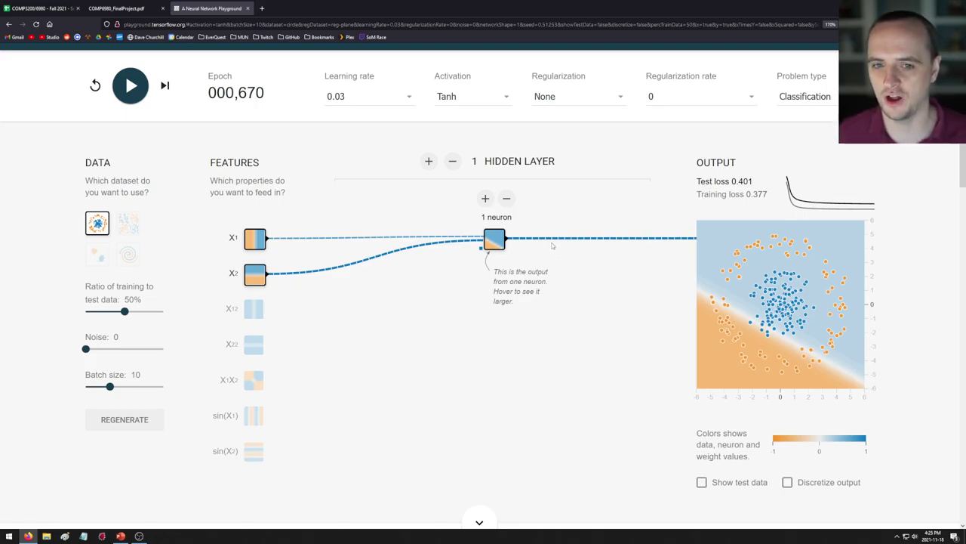
click(486, 199)
click(487, 199)
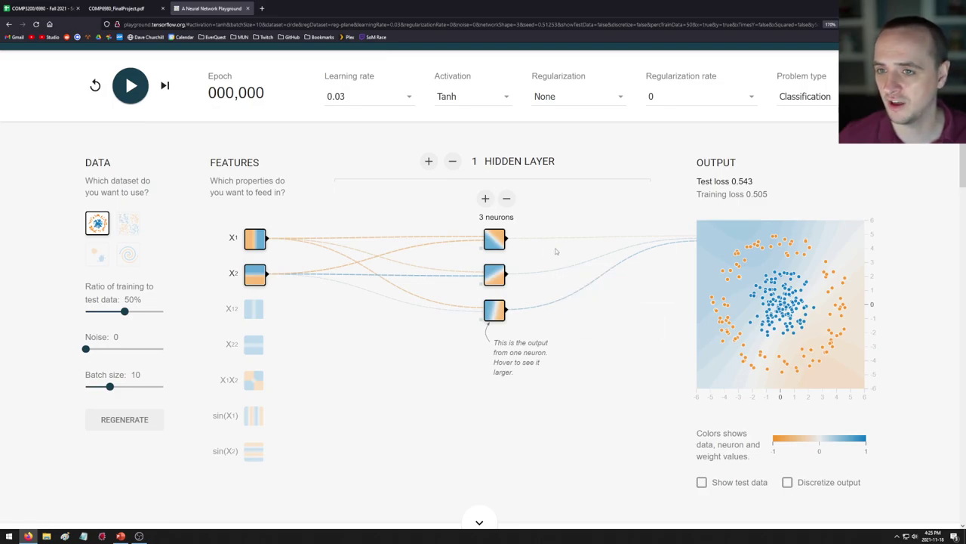
Train the three-neuron network briefly, then add two neurons and train the five-neuron version
click(131, 88)
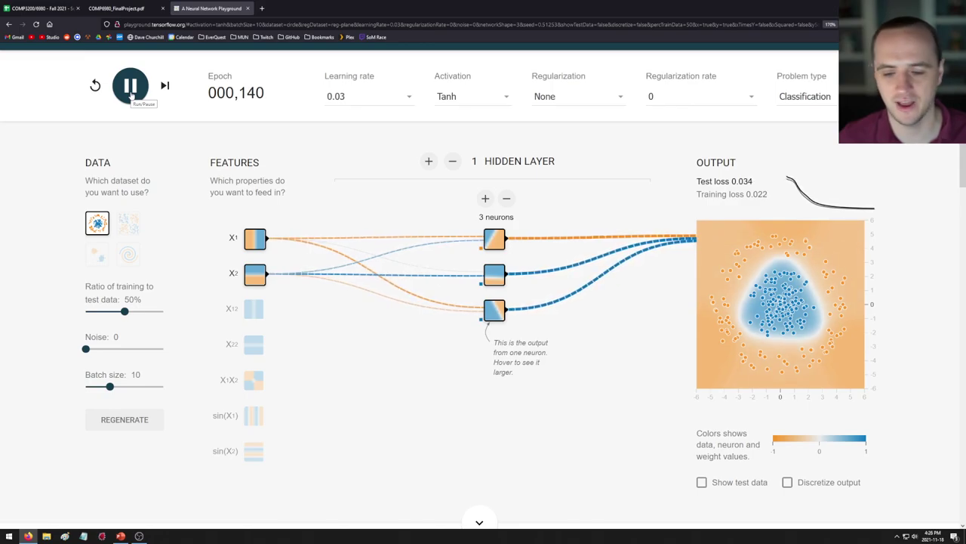
click(130, 89)
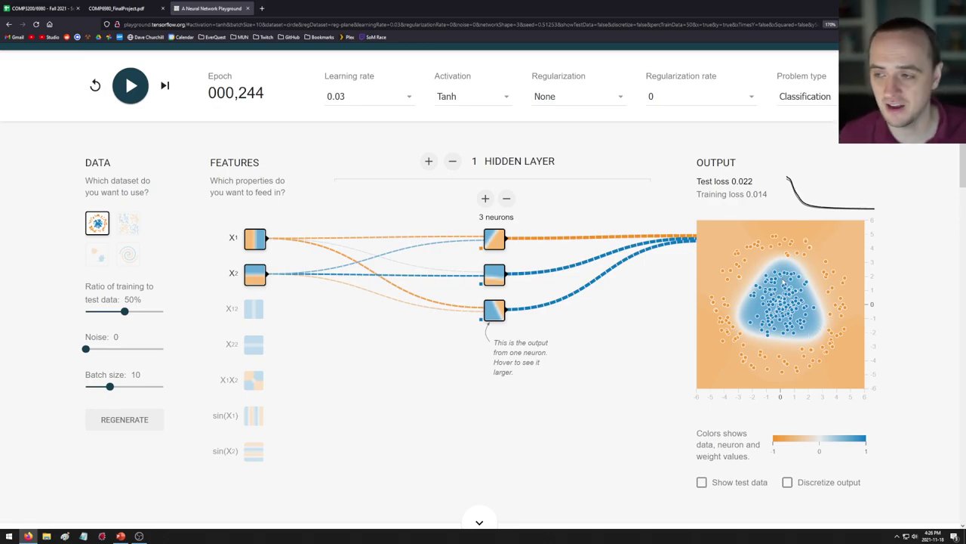
click(485, 198)
click(486, 197)
click(132, 82)
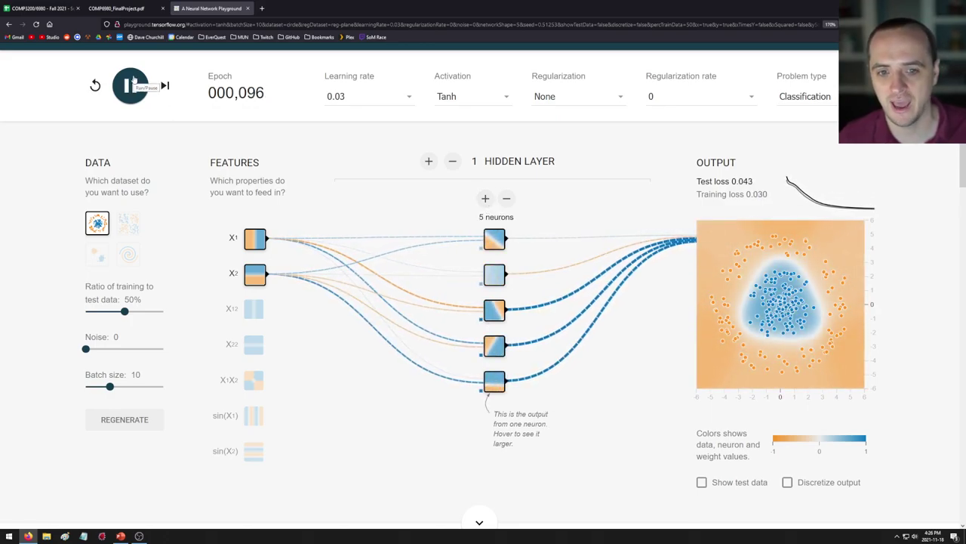
click(130, 84)
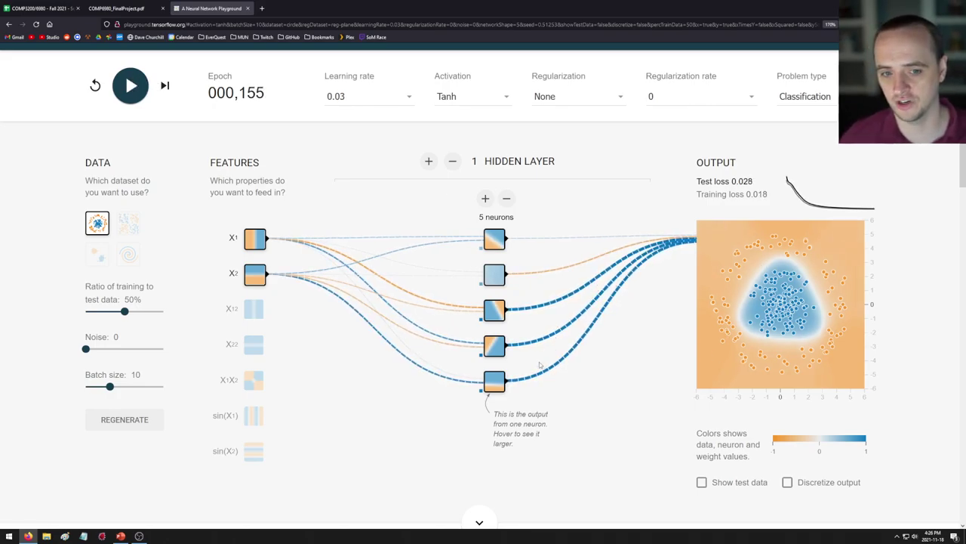
Inspect the hidden neurons, go back to three neurons, and retrain to test loss 0.026 at epoch 197
mouse_move(531, 274)
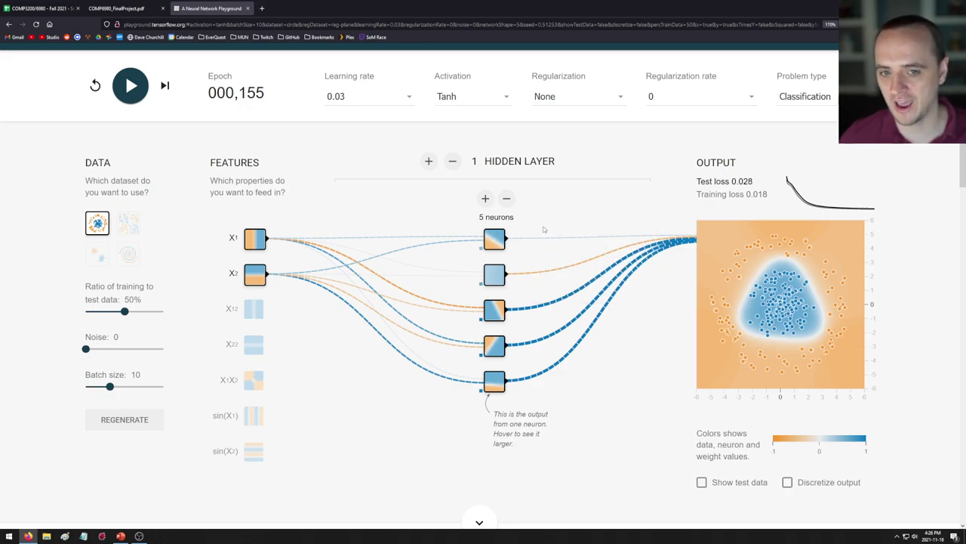
mouse_move(542, 238)
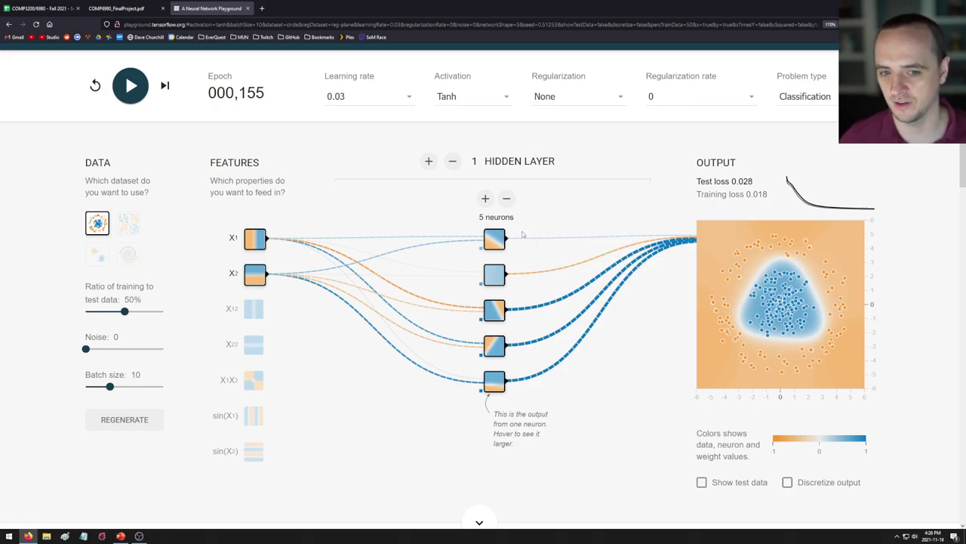
mouse_move(496, 310)
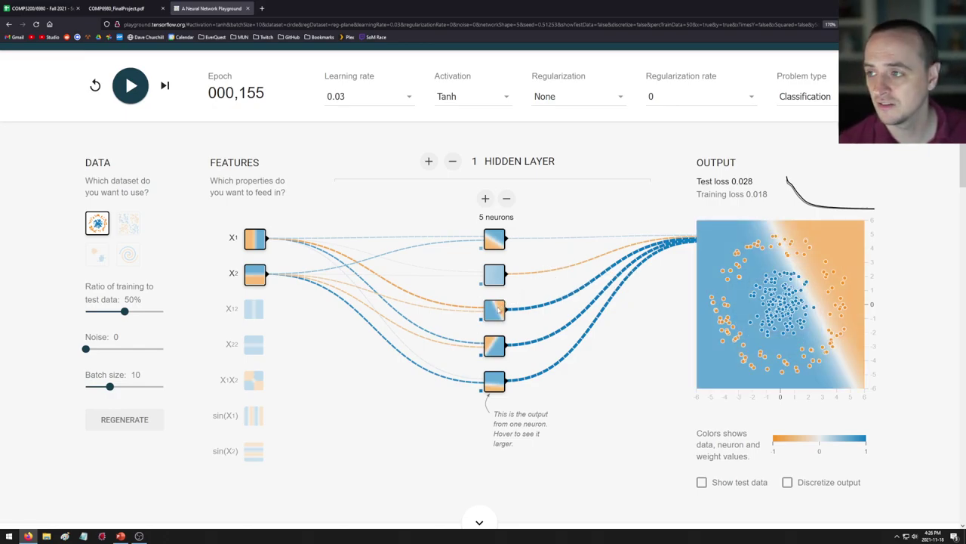
mouse_move(493, 383)
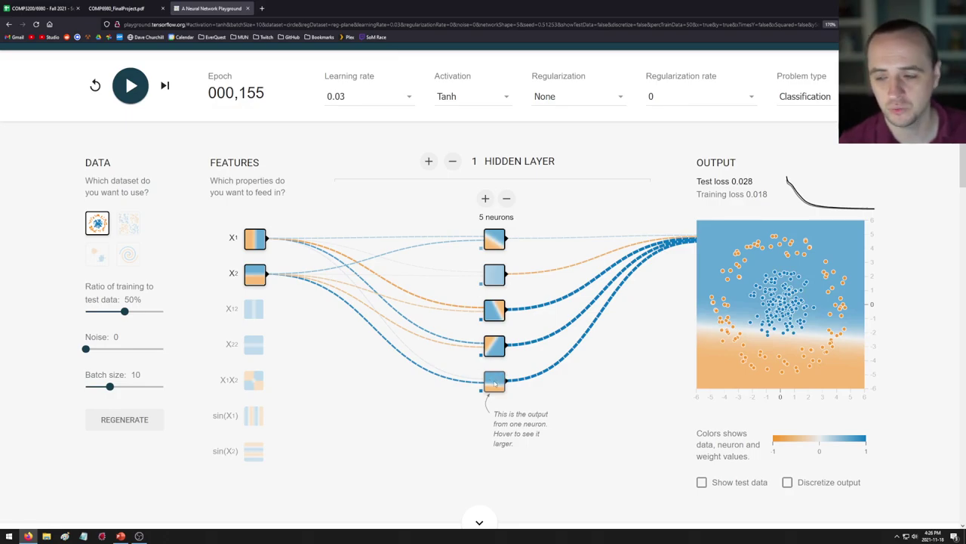
mouse_move(495, 348)
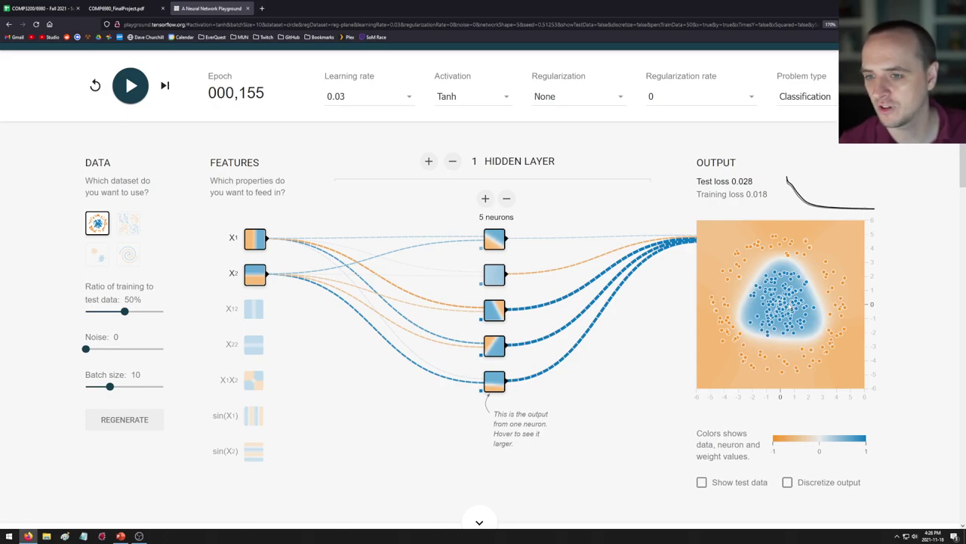
click(507, 200)
click(507, 200)
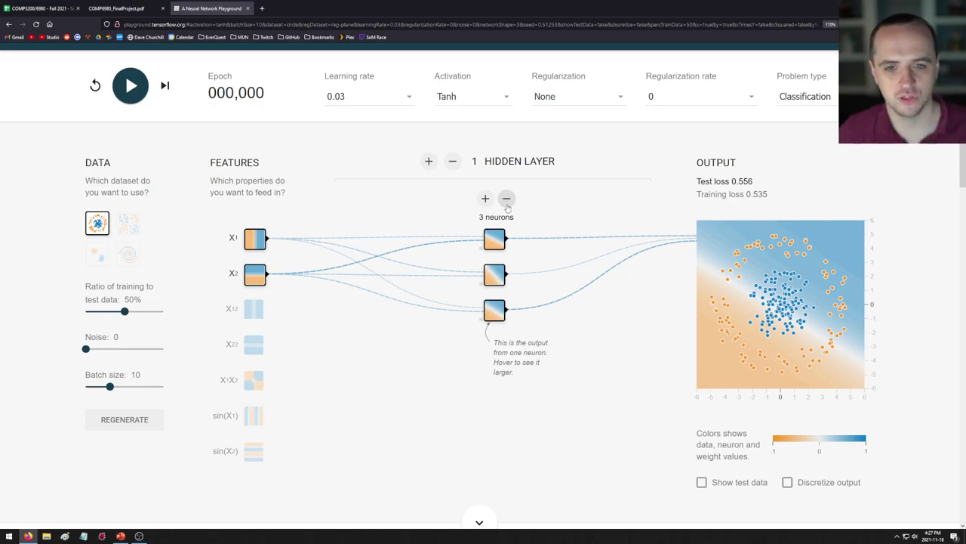
click(129, 85)
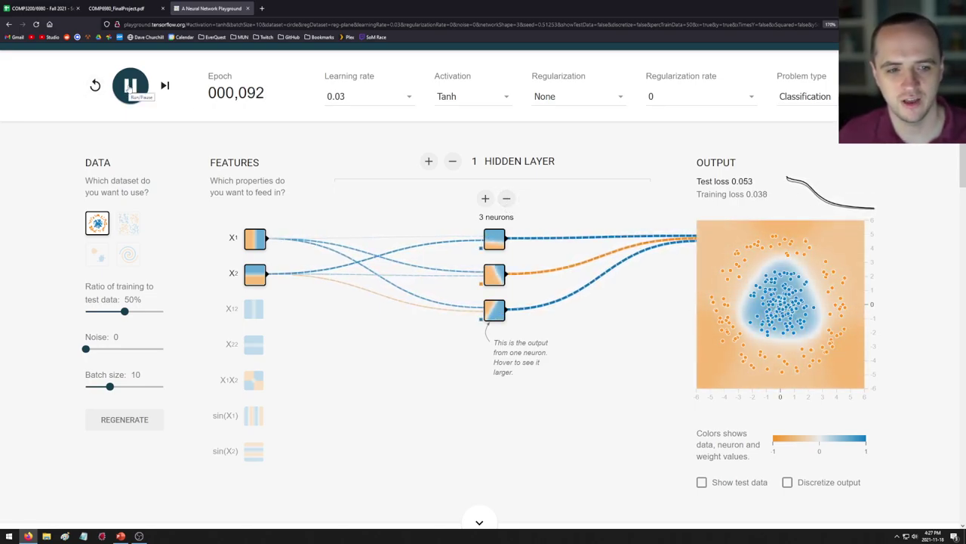
click(130, 85)
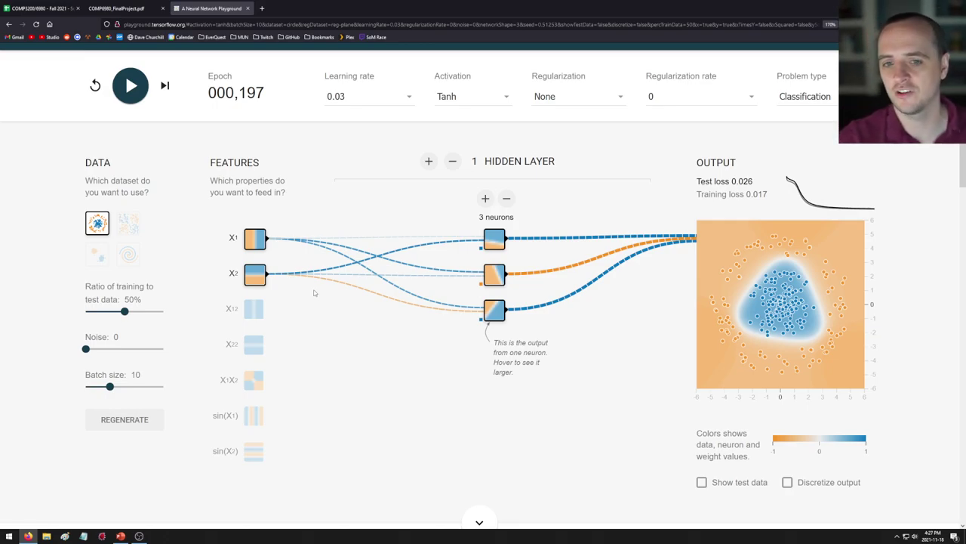
Build three hidden layers of 6, 7 and 7 neurons
click(485, 198)
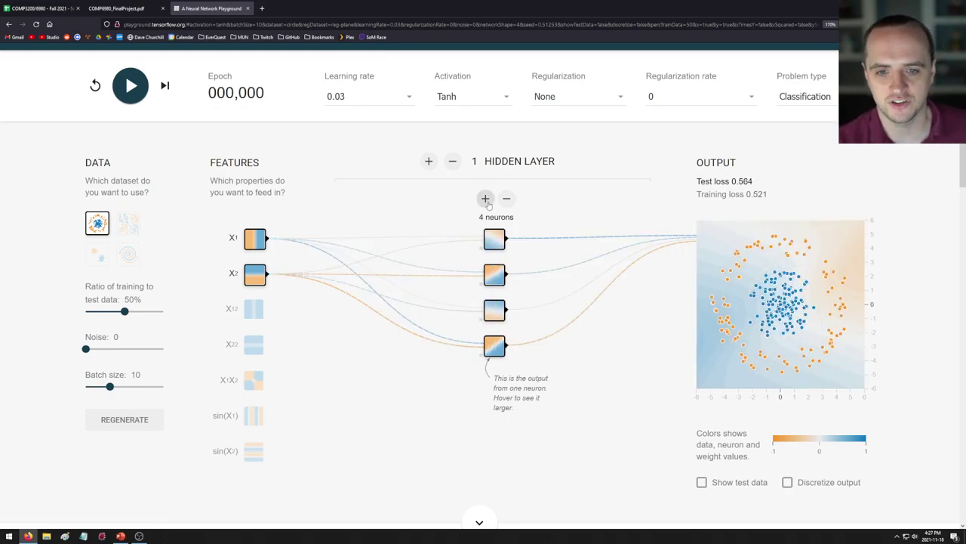
click(485, 197)
click(485, 198)
click(428, 161)
click(600, 198)
click(600, 197)
click(600, 198)
click(600, 198)
click(600, 198)
click(428, 160)
click(630, 198)
click(629, 197)
click(630, 198)
click(630, 198)
click(630, 198)
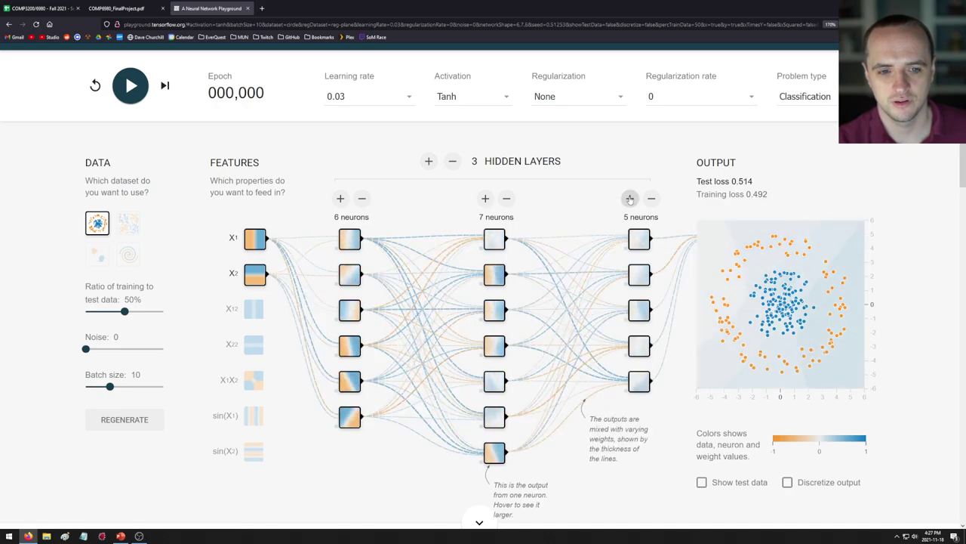
Train the three-layer network, reset it, and strip it back to one three-neuron hidden layer
click(137, 91)
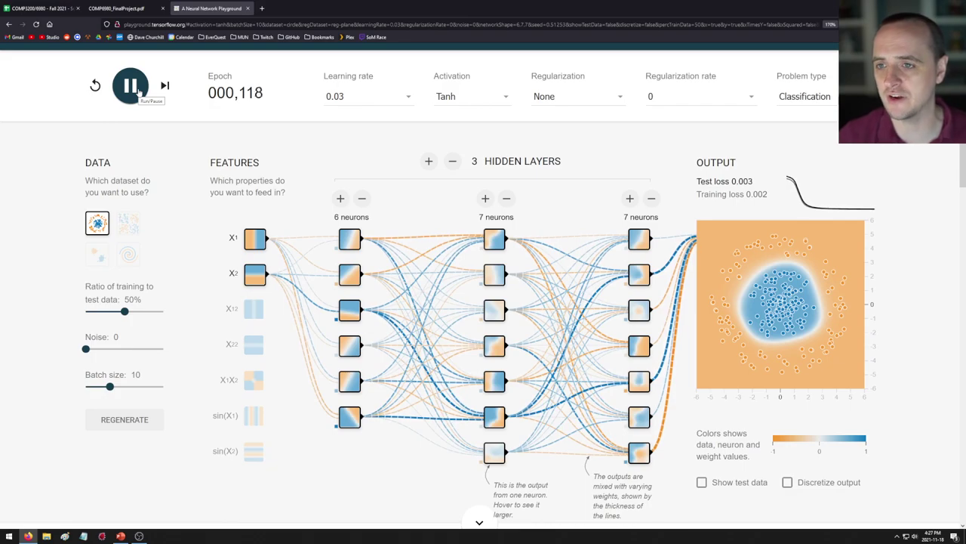
click(130, 85)
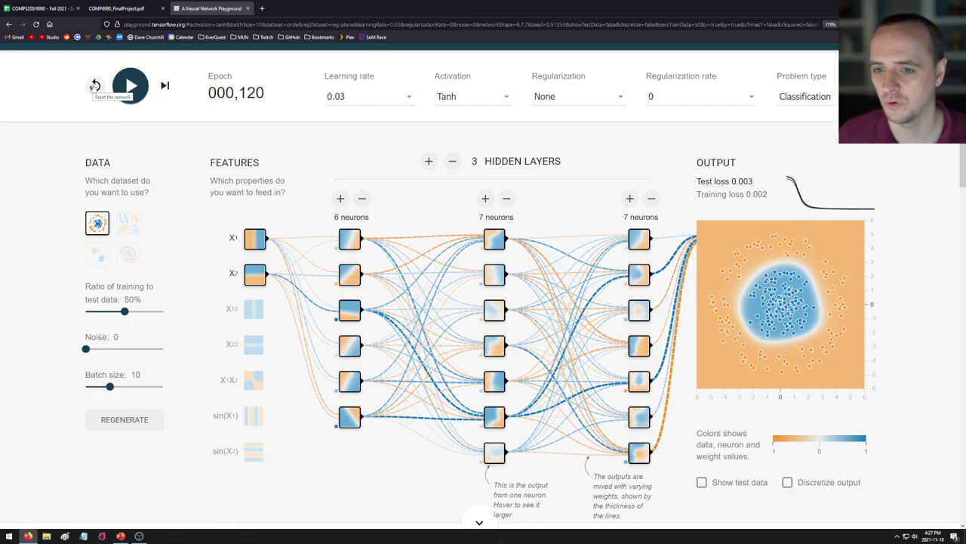
click(95, 85)
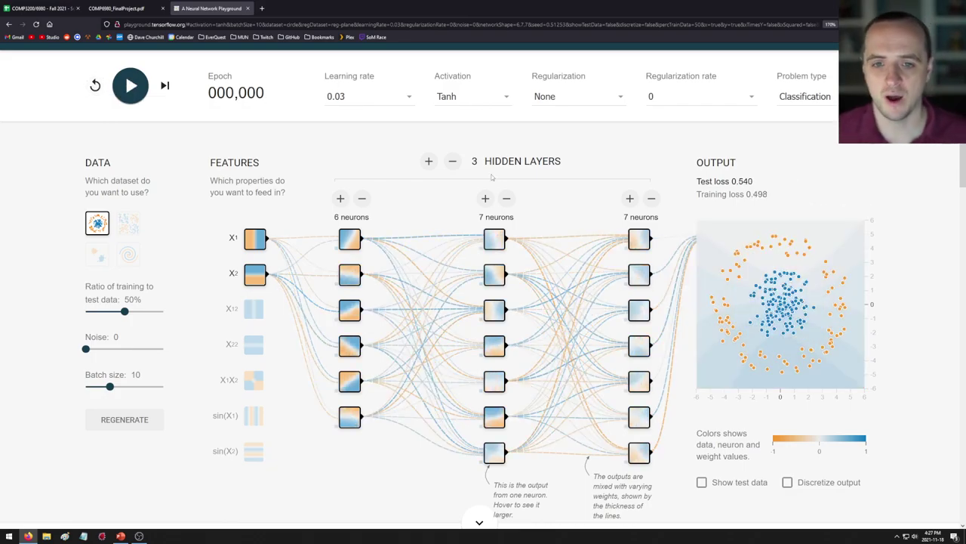
click(453, 162)
click(453, 161)
click(507, 198)
click(506, 199)
click(507, 198)
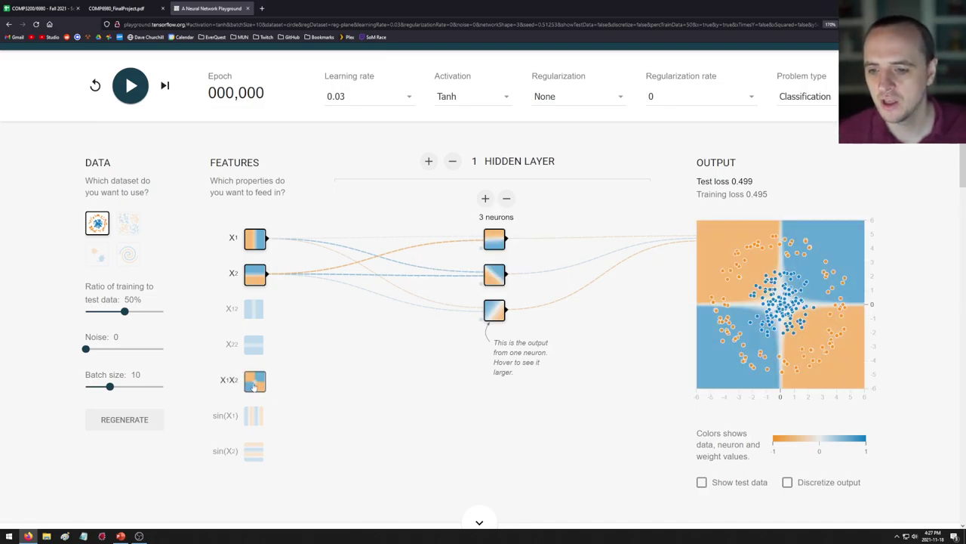
Switch the X1 and X2 input features off and then back on
click(261, 278)
click(257, 240)
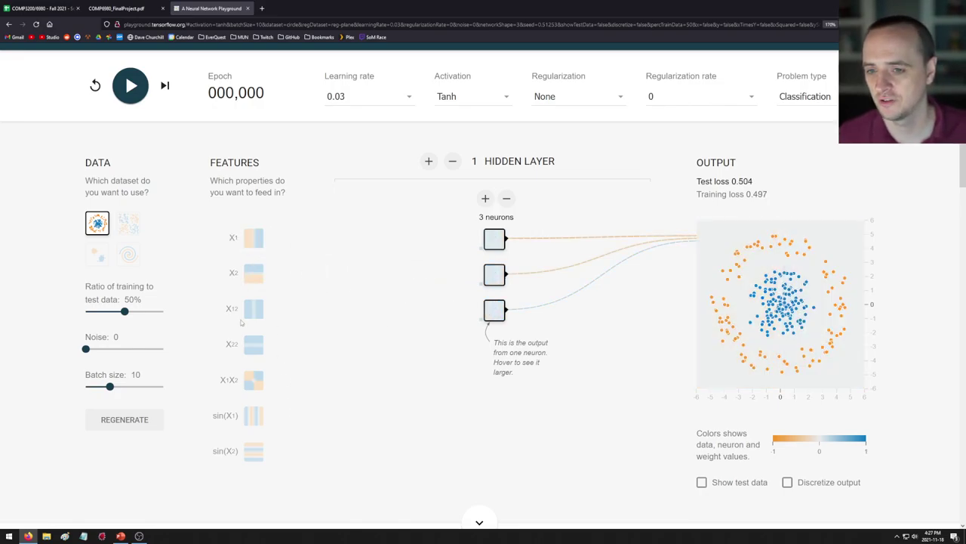
mouse_move(255, 272)
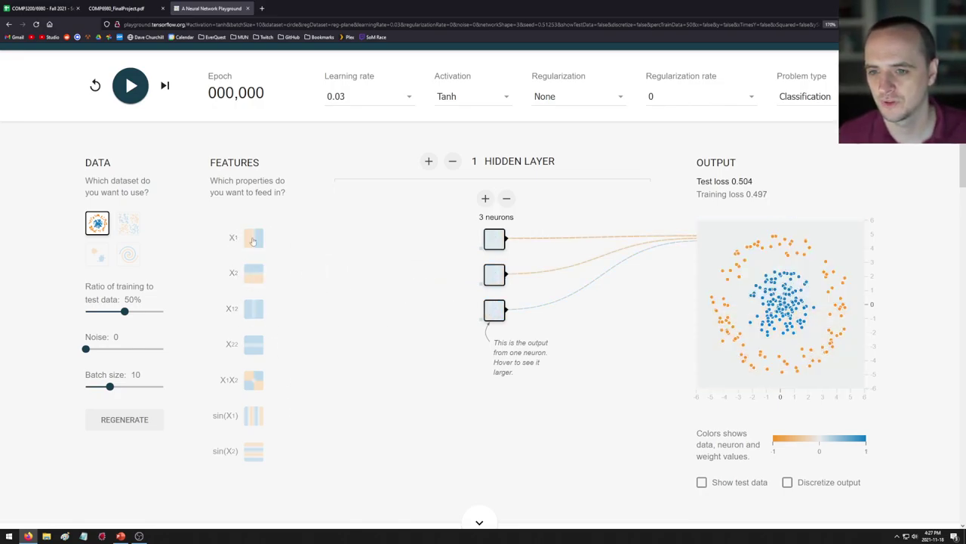
mouse_move(258, 240)
click(256, 239)
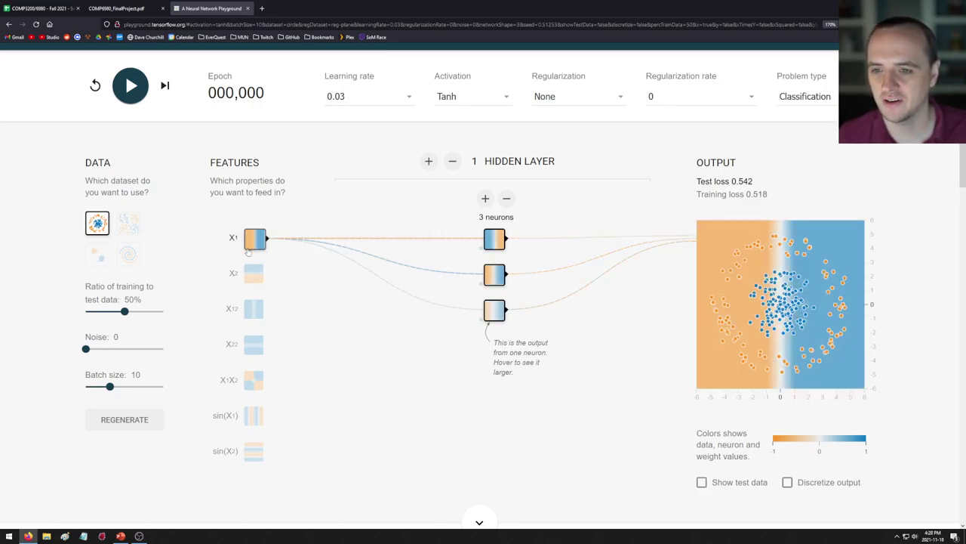
click(256, 273)
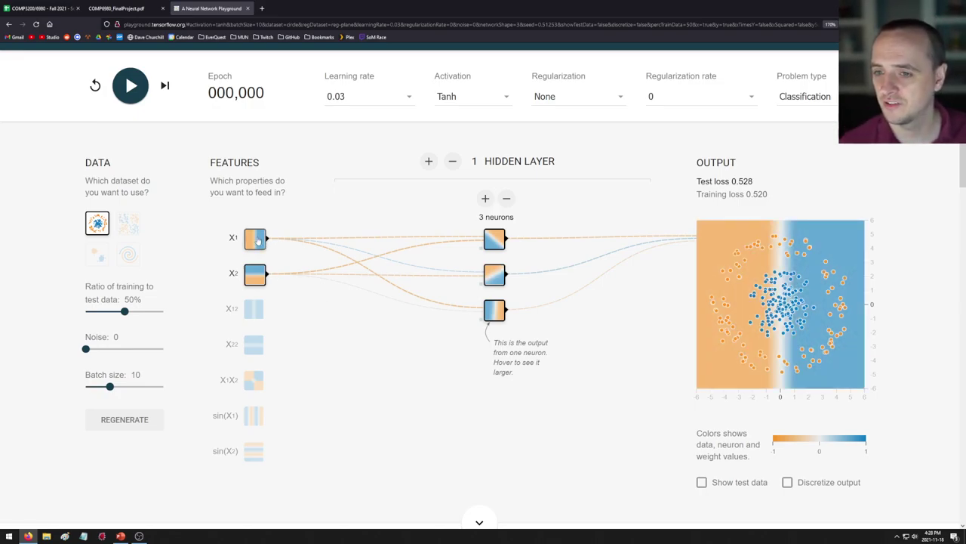
Turn off X1 and X2 so only the X1X2 feature feeds the network
mouse_move(250, 270)
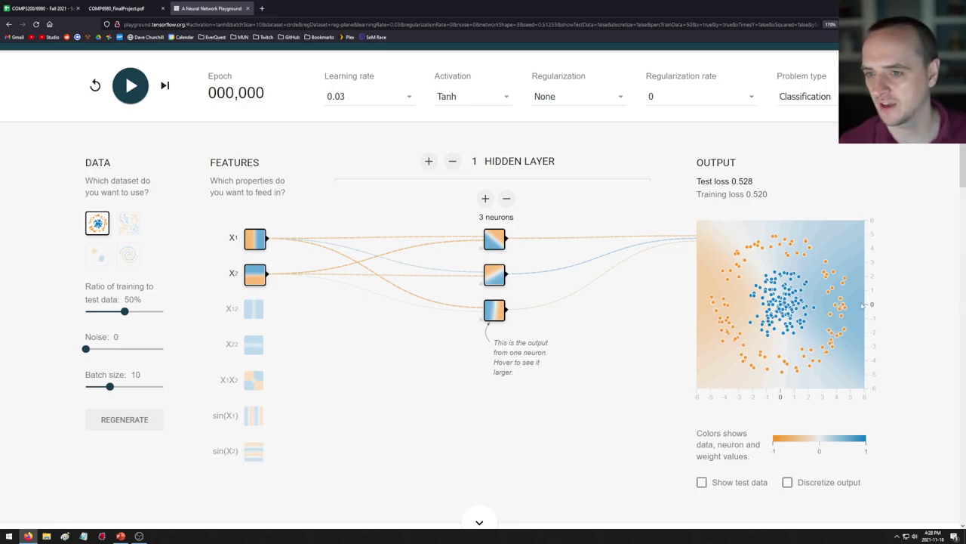
mouse_move(261, 236)
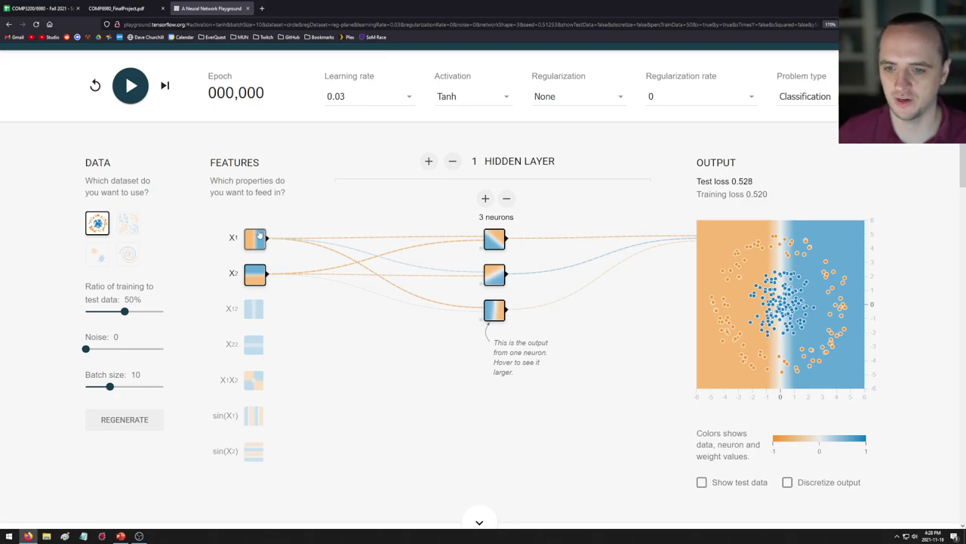
mouse_move(253, 272)
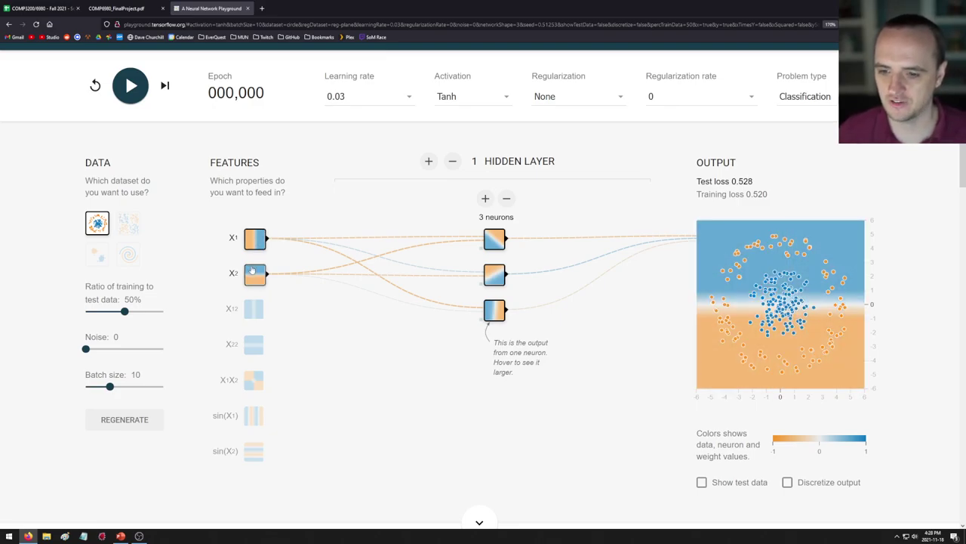
click(254, 273)
click(255, 240)
click(261, 381)
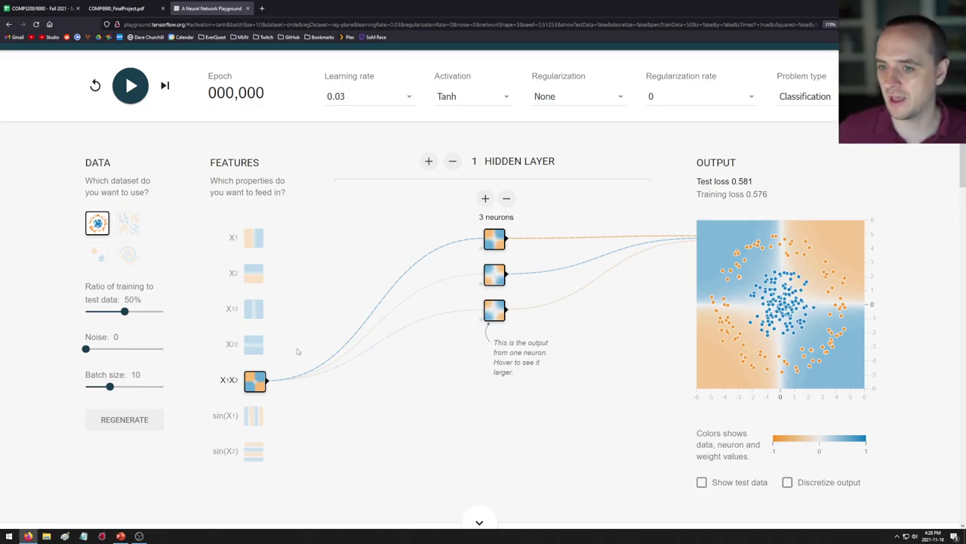
Shrink the hidden layer to one neuron, train it on X1X2 alone, then switch X1X2 off
click(508, 199)
click(507, 199)
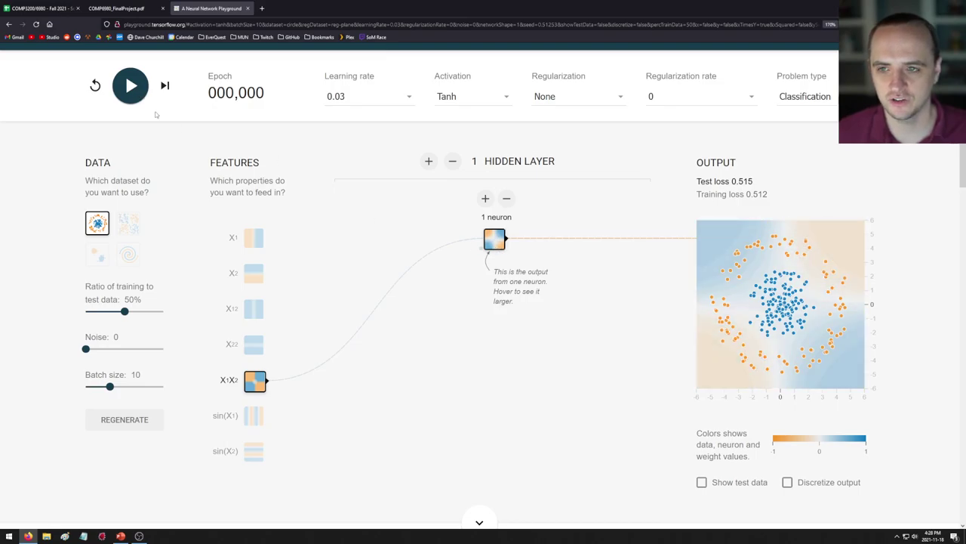
click(132, 97)
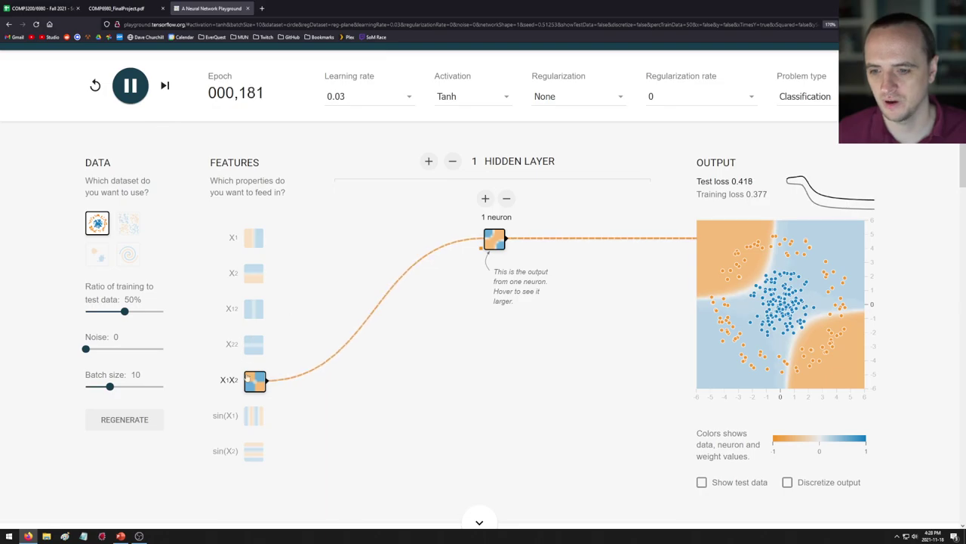
click(255, 381)
Train the one-neuron circle network briefly on X1² and X2², then pause
click(256, 313)
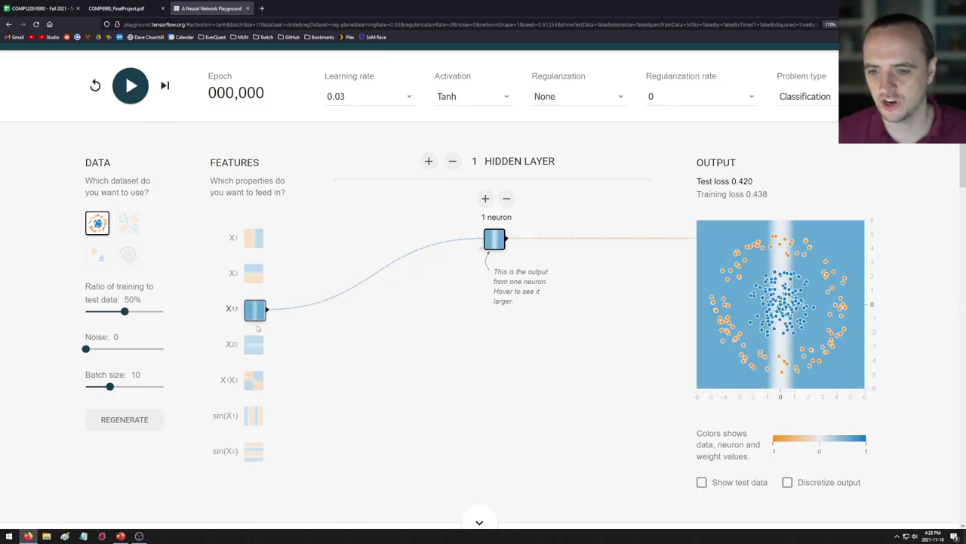
click(257, 348)
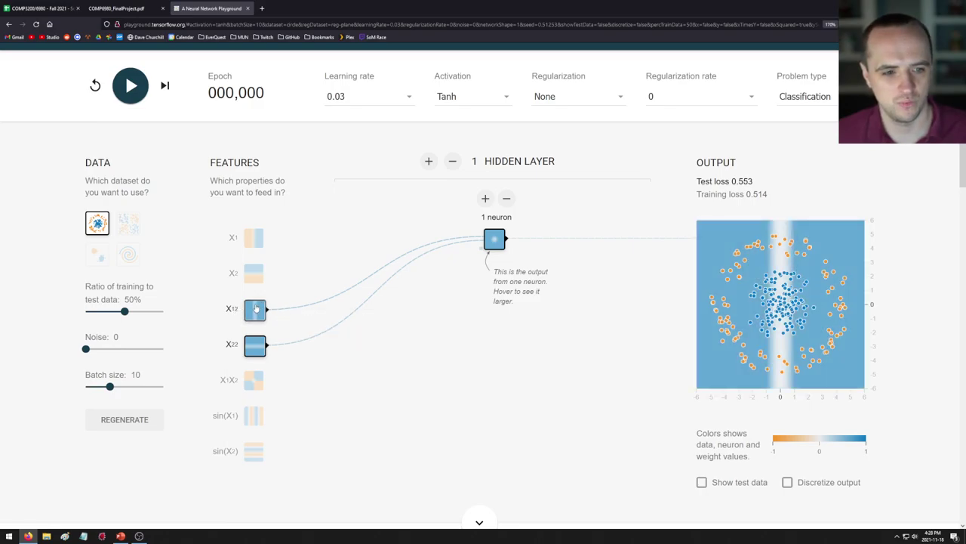
click(131, 87)
click(132, 87)
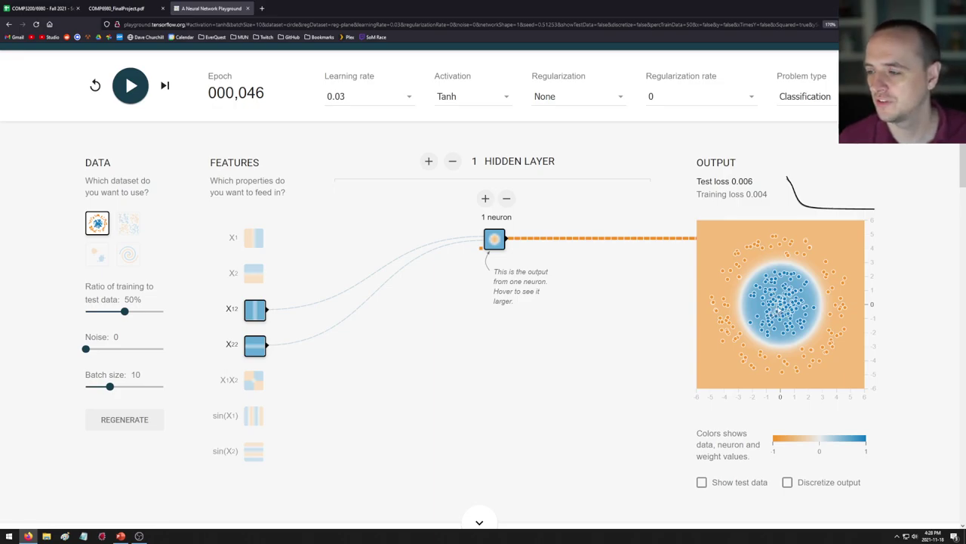
Replace the X1² and X2² inputs with X1 and X2
mouse_move(254, 347)
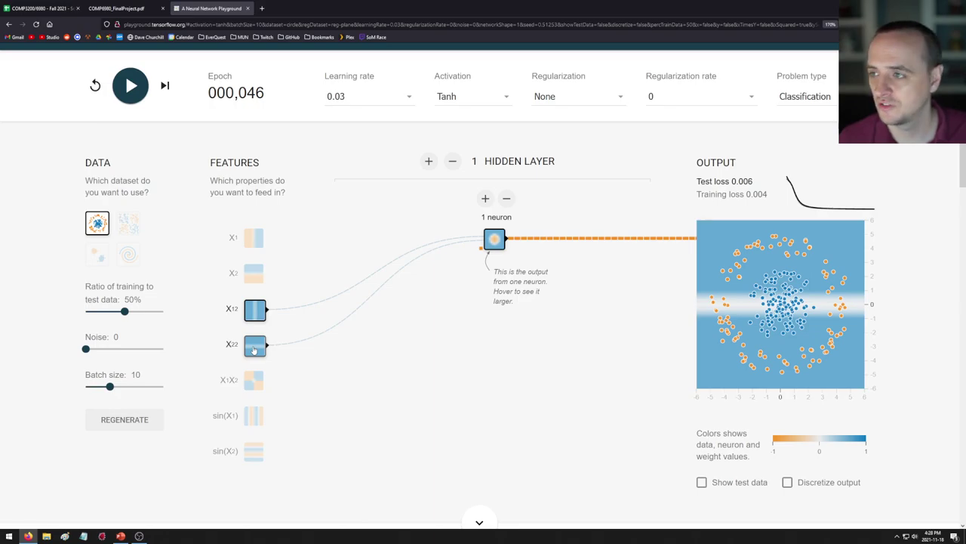
mouse_move(255, 316)
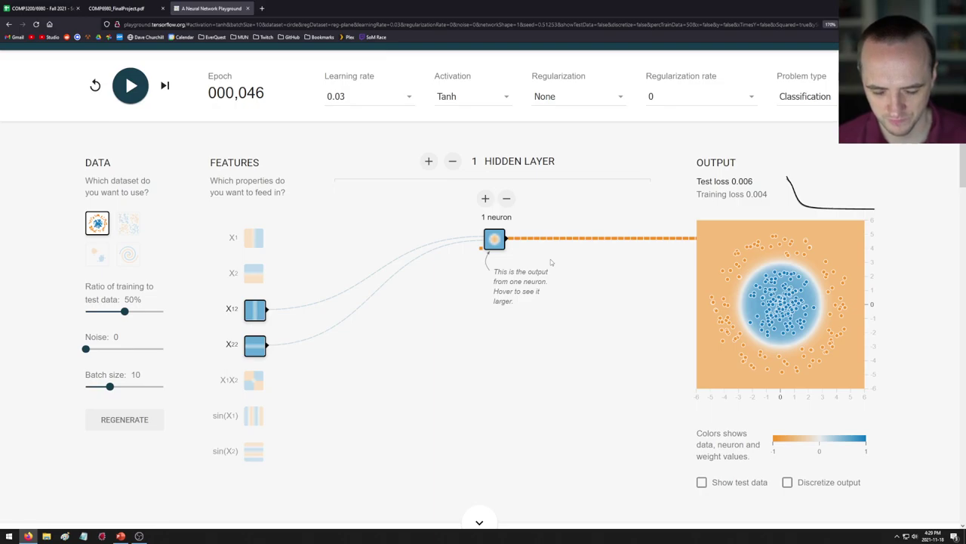
click(255, 310)
click(255, 345)
click(255, 274)
click(255, 239)
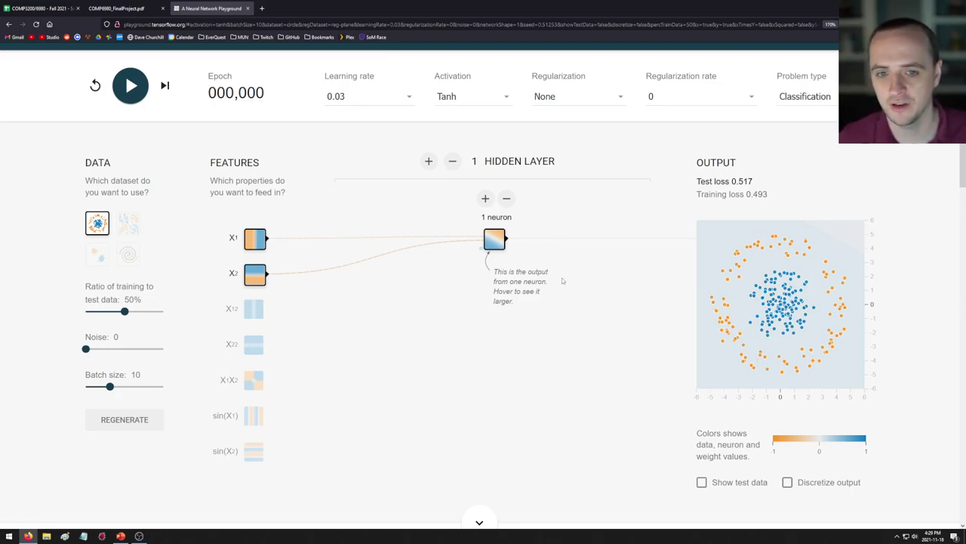
Grow the hidden layer to three neurons and train it briefly on X1 and X2
click(485, 197)
click(485, 198)
click(134, 87)
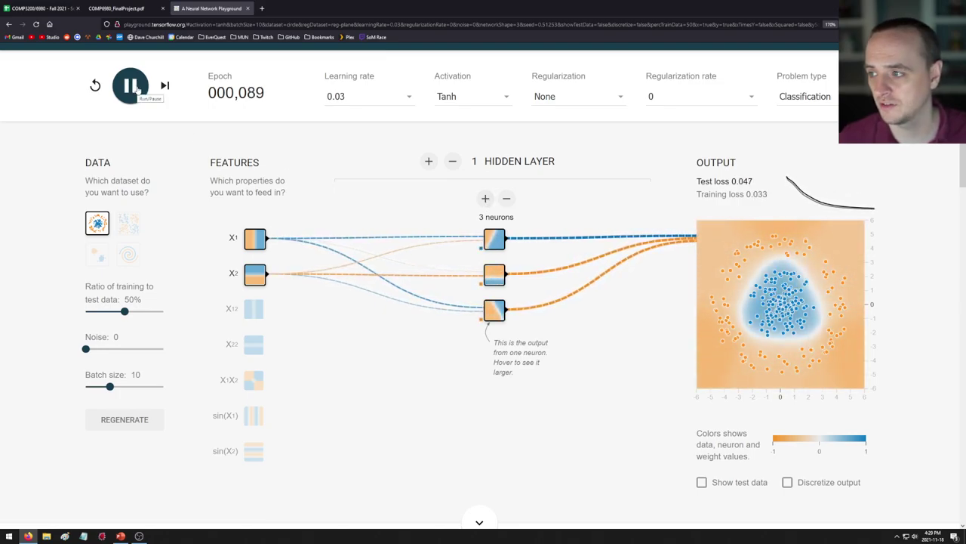
click(133, 87)
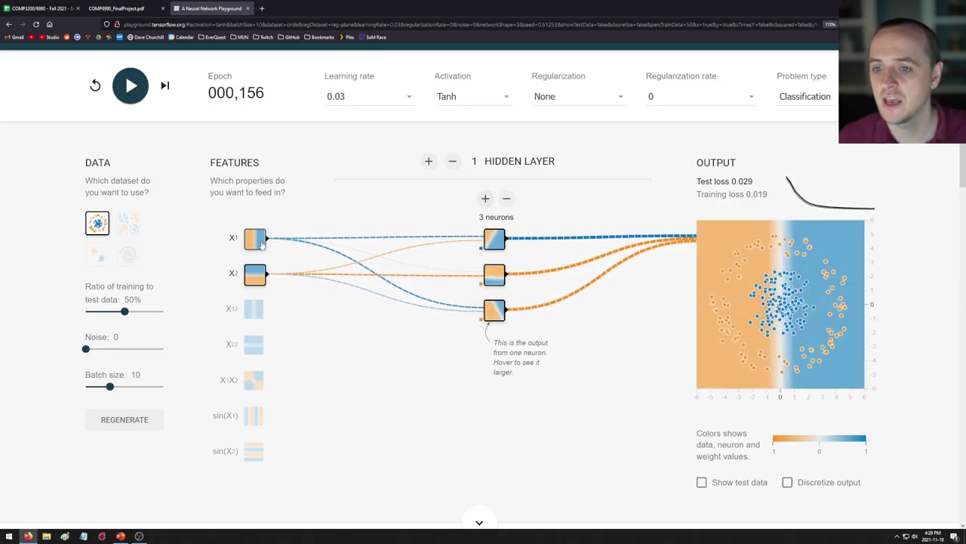
Swap X1 and X2 for X1² and X2² and cut the hidden layer back to one neuron
click(254, 238)
click(254, 273)
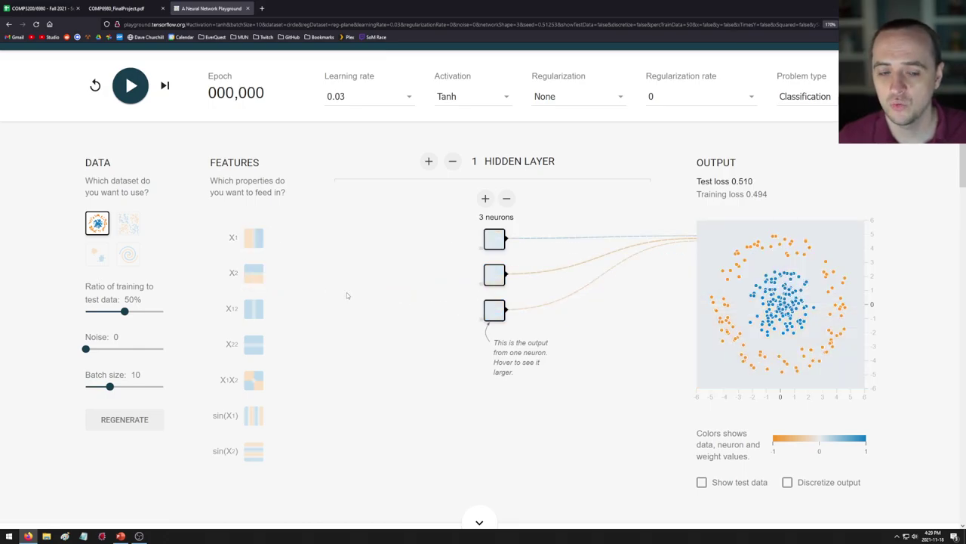
click(256, 309)
click(255, 345)
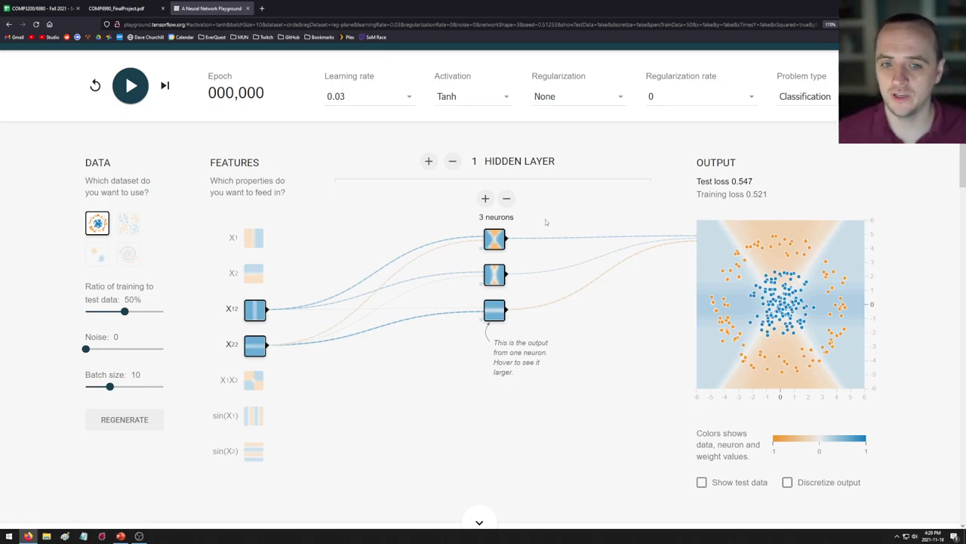
click(506, 198)
click(507, 198)
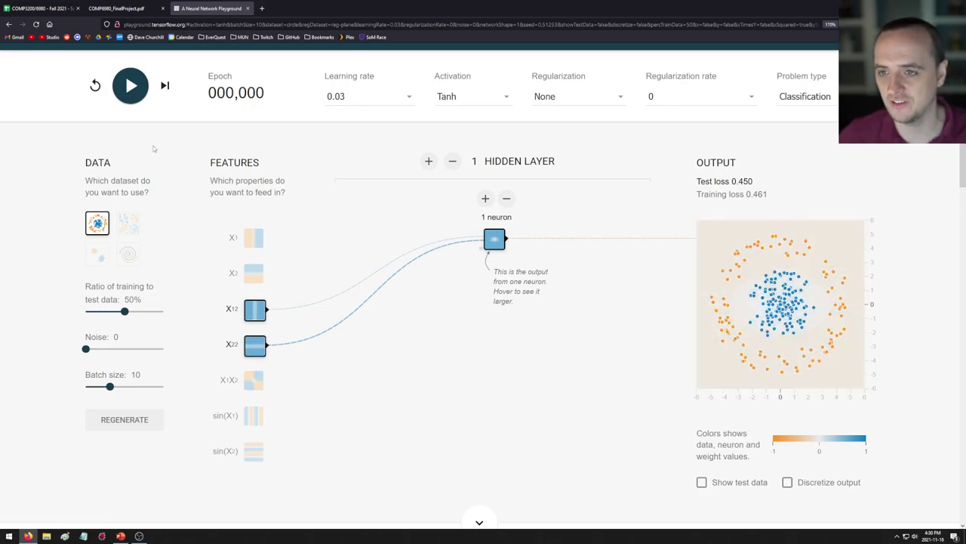
Train the squared-feature neuron on the circle, clear X1² and X2², and load the XOR dataset
click(131, 96)
click(131, 96)
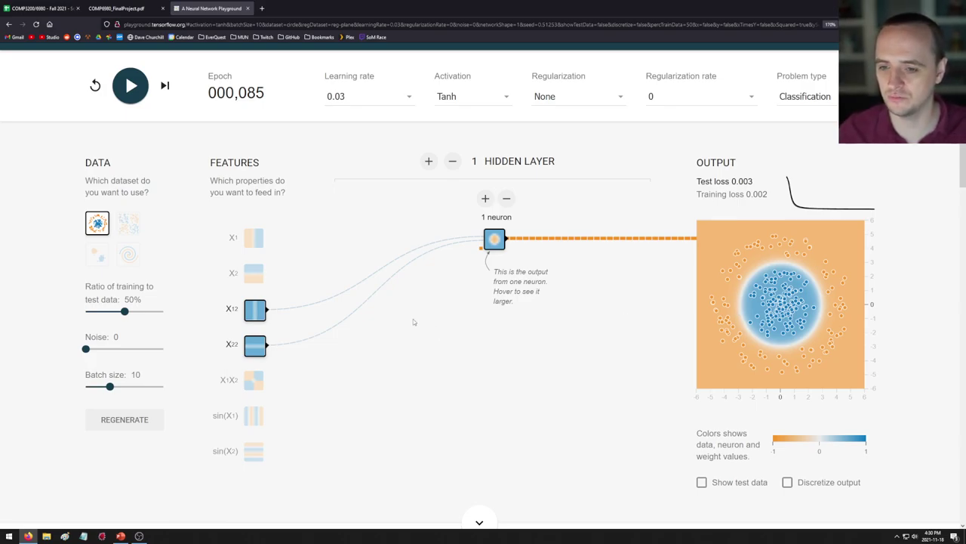
click(255, 346)
click(256, 310)
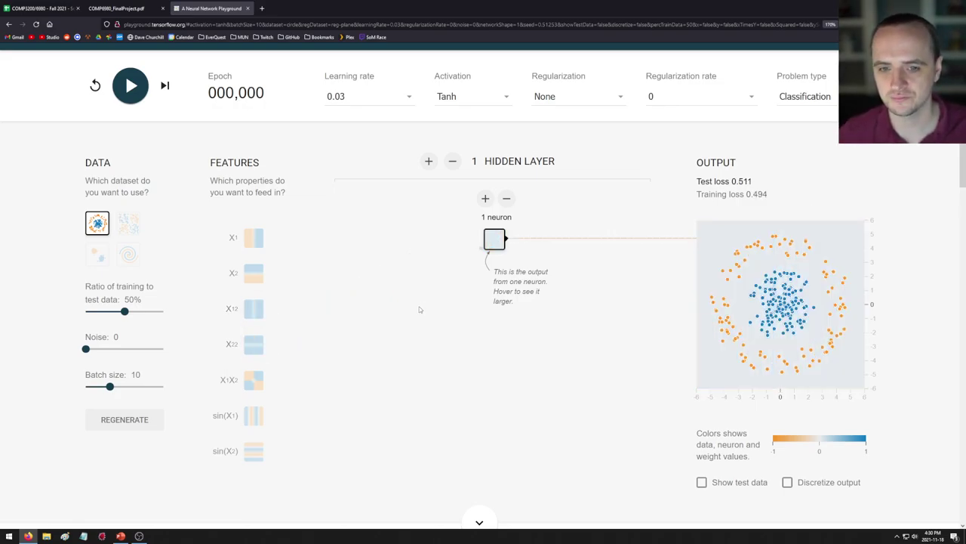
click(129, 223)
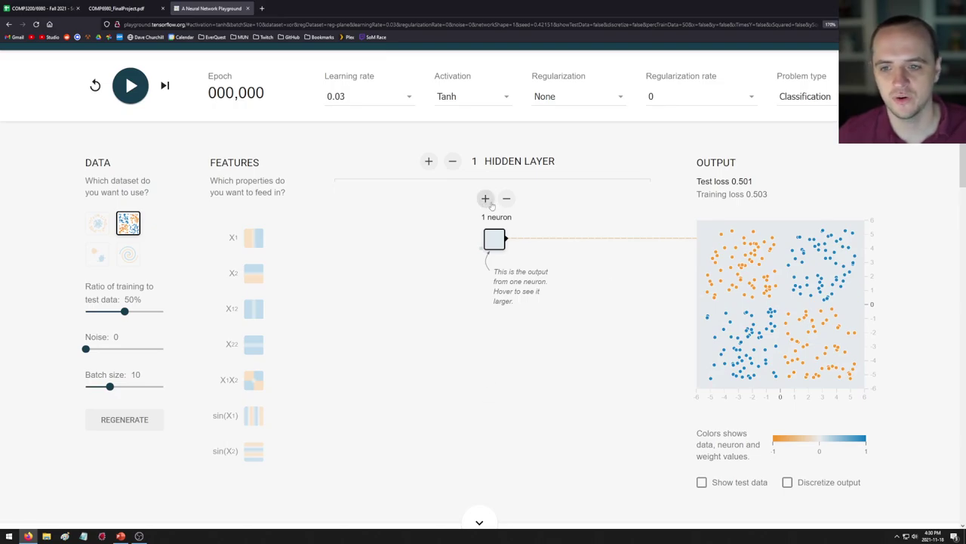
Feed X1 and X2 into the XOR network and train it with one, two, then three neurons
click(254, 240)
click(253, 275)
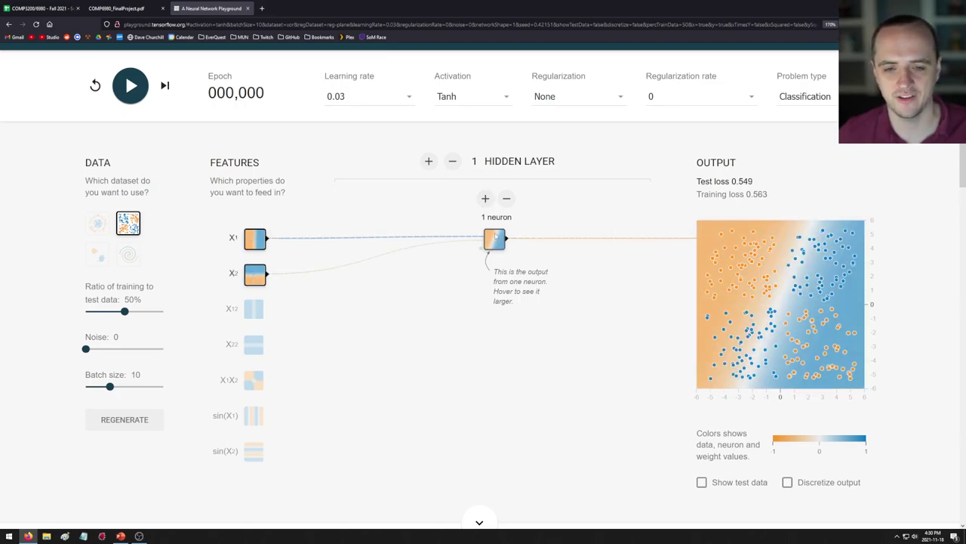
click(131, 86)
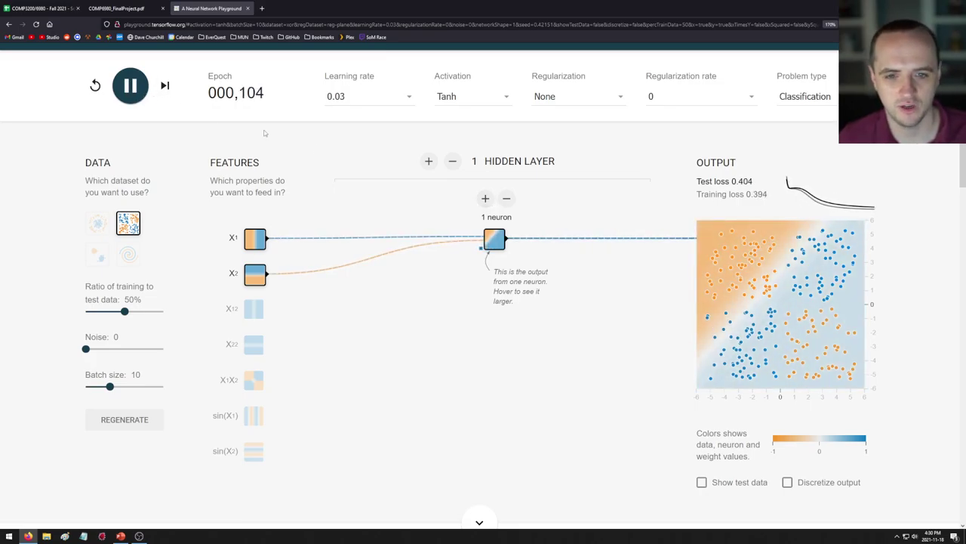
click(485, 198)
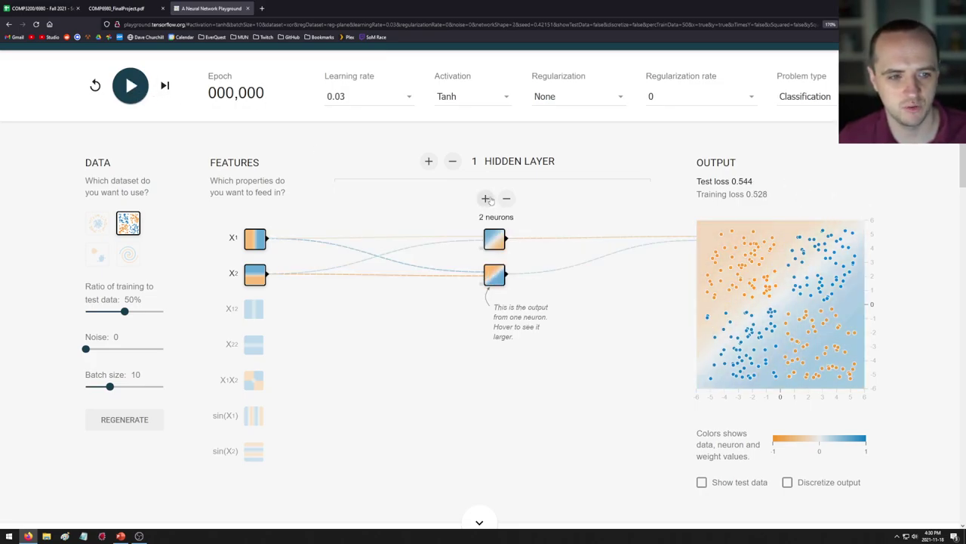
click(126, 89)
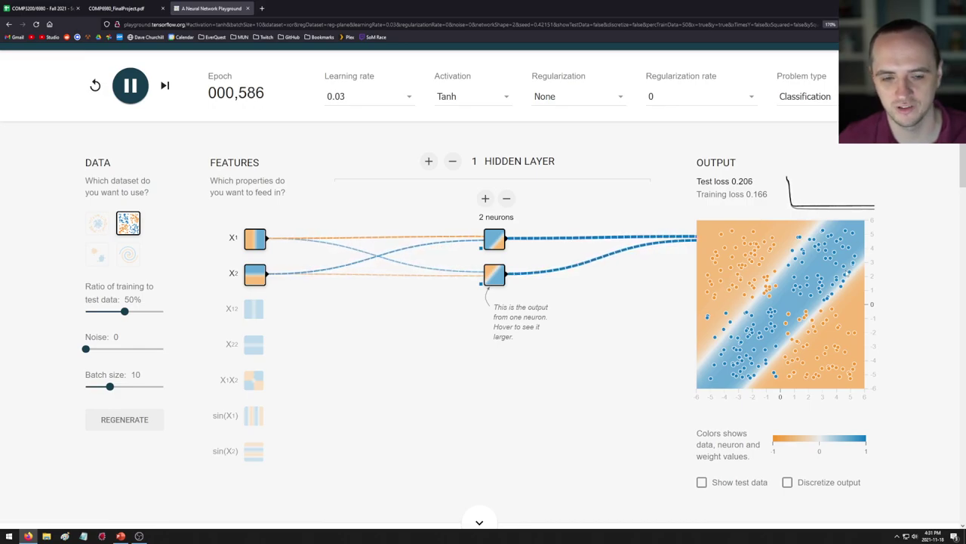
click(486, 198)
click(131, 86)
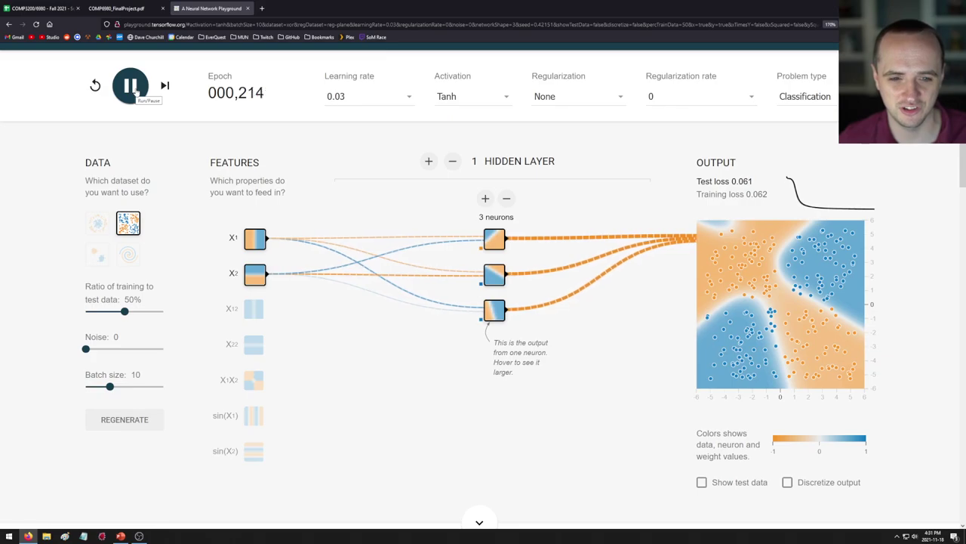
Keep adding neurons up to eight, resetting and retraining until test loss reaches 0.018
click(486, 198)
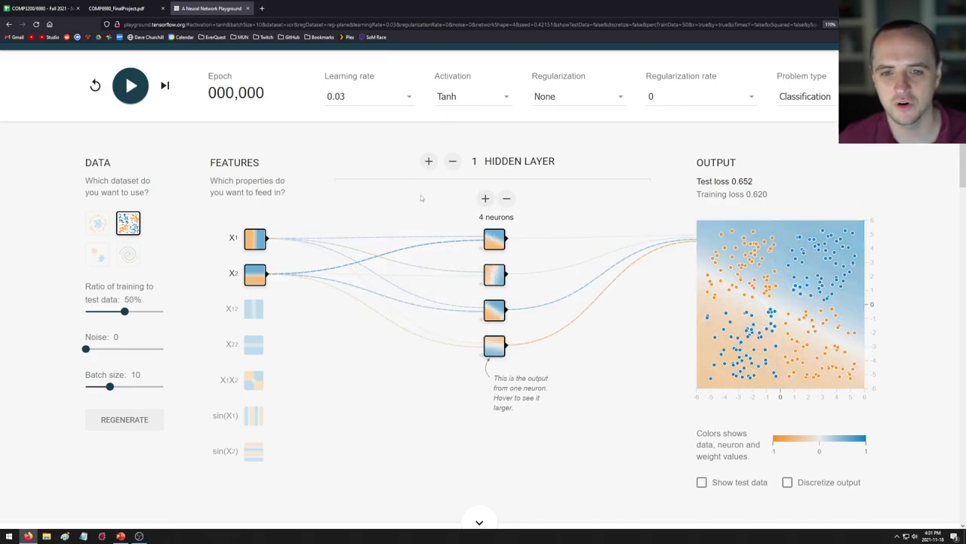
click(130, 86)
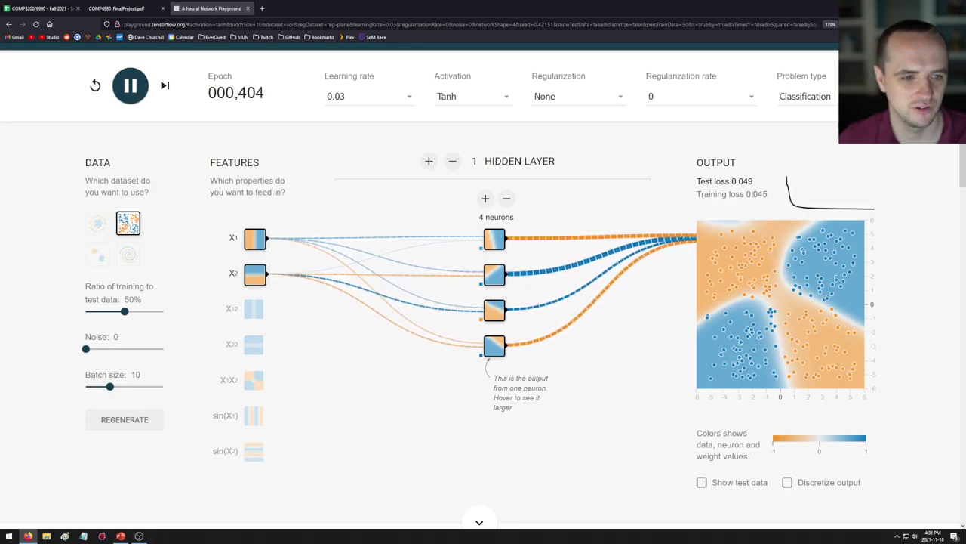
click(96, 86)
click(129, 87)
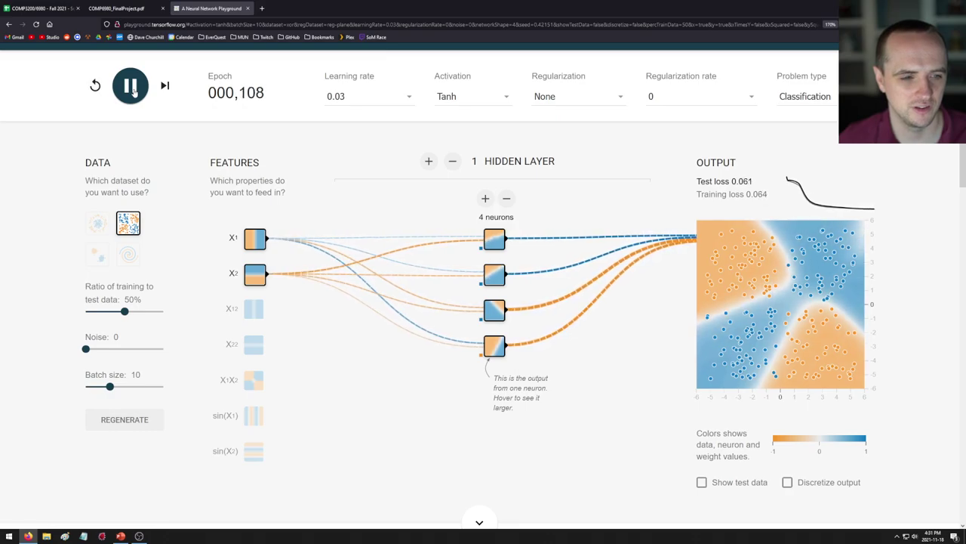
click(485, 198)
click(485, 199)
click(135, 86)
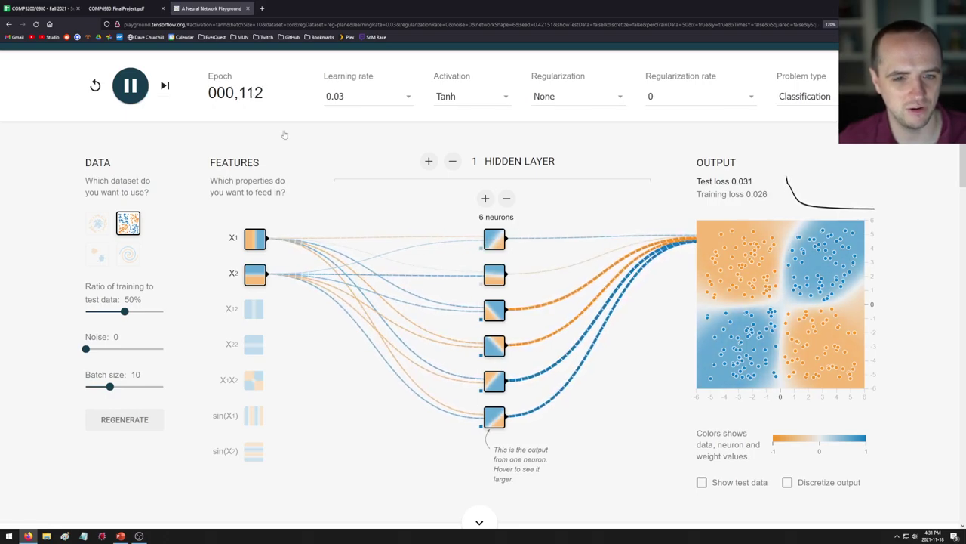
click(485, 199)
click(484, 198)
click(130, 85)
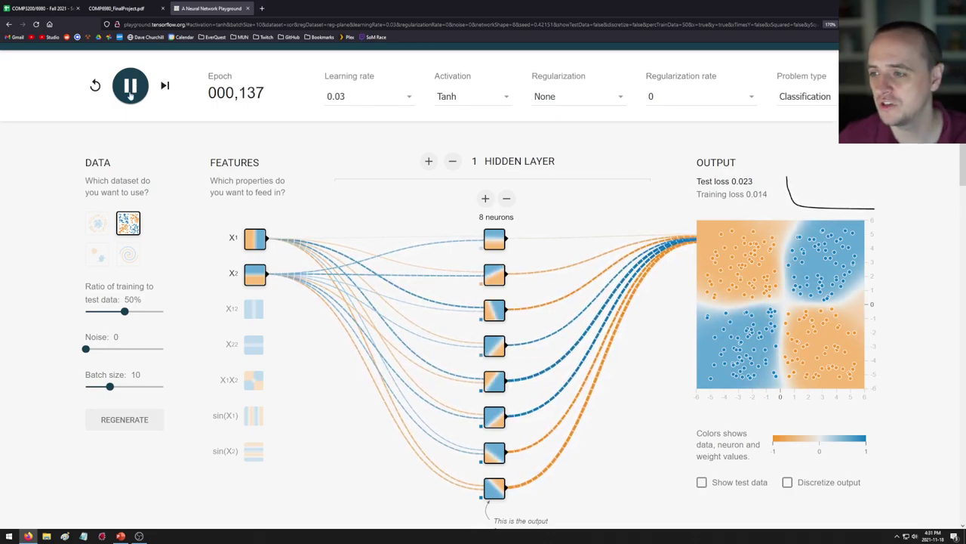
mouse_move(499, 408)
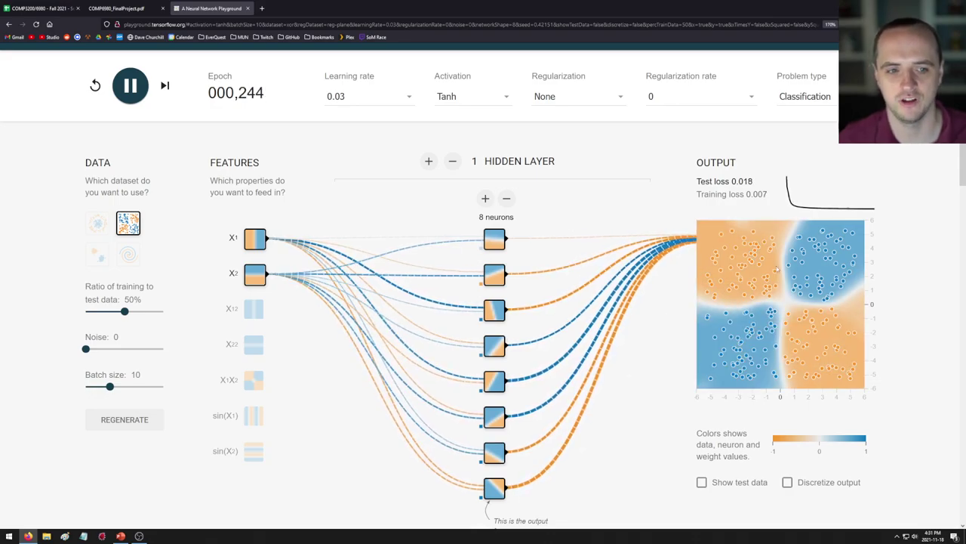
Pause, reset to epoch zero and shrink the hidden layer to one neuron
click(130, 85)
click(95, 85)
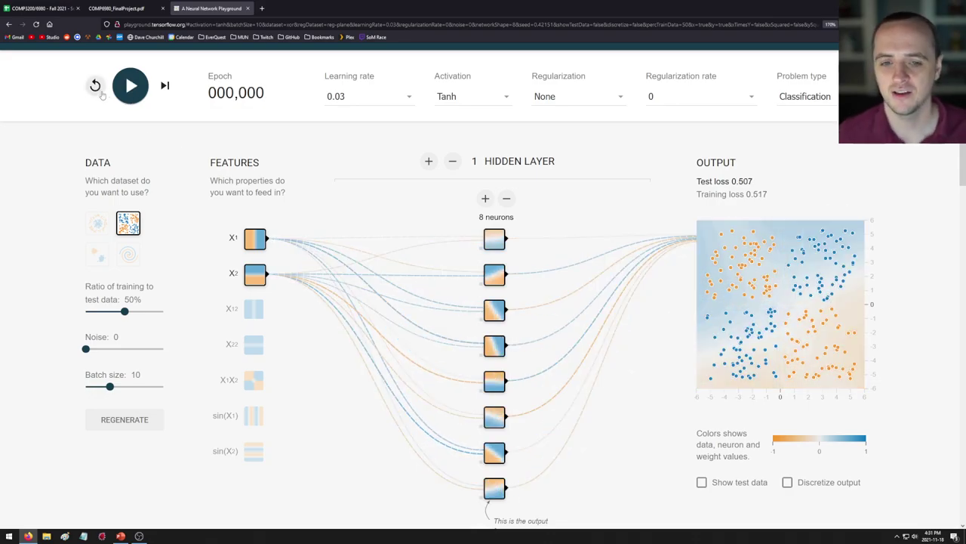
click(506, 198)
click(506, 198)
click(506, 198)
click(506, 197)
click(506, 198)
click(506, 198)
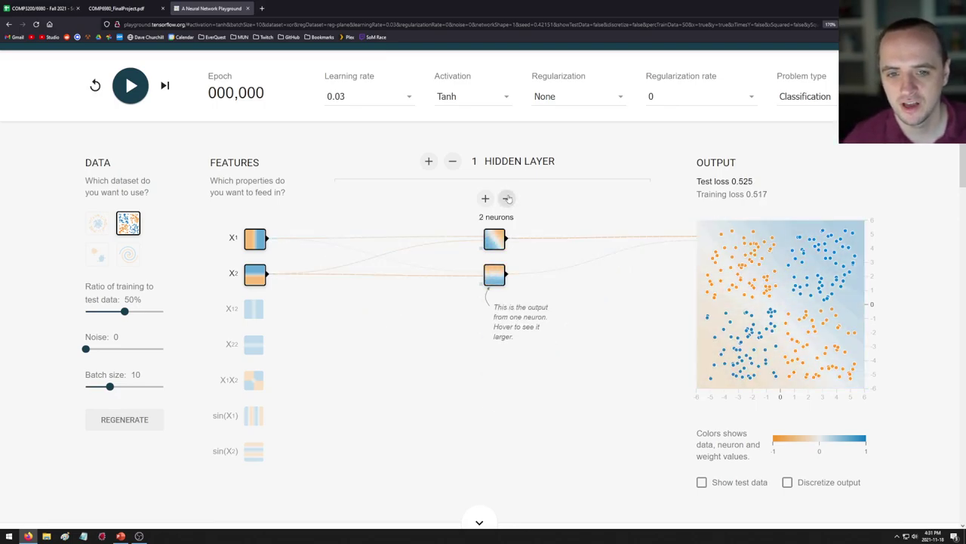
click(507, 198)
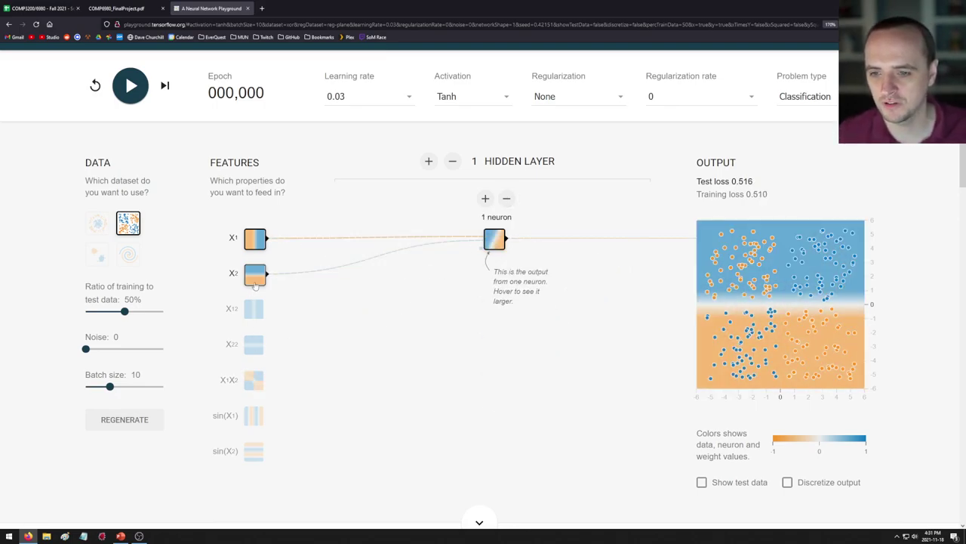
Feed only X1X2 and train the single neuron to zero loss at epoch 415
click(255, 276)
click(255, 239)
click(255, 381)
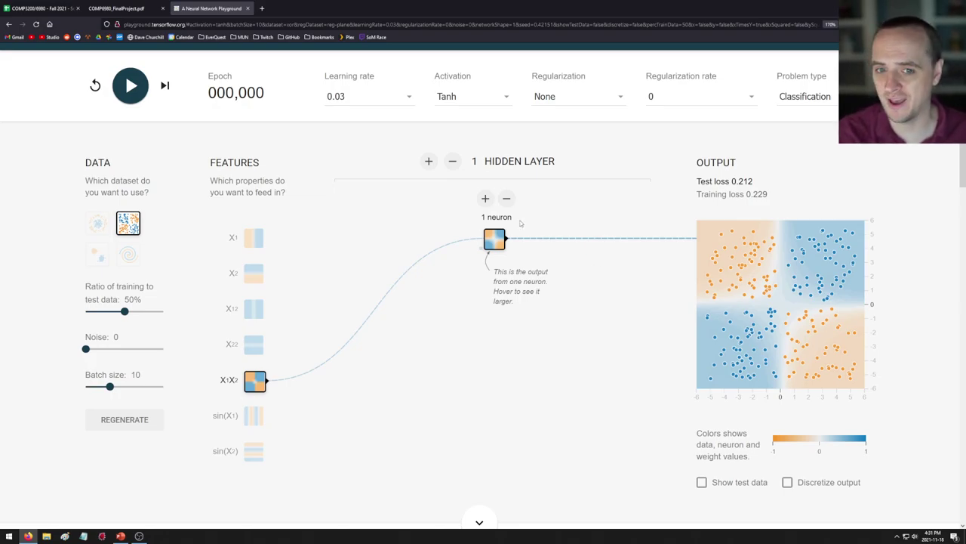
mouse_move(496, 245)
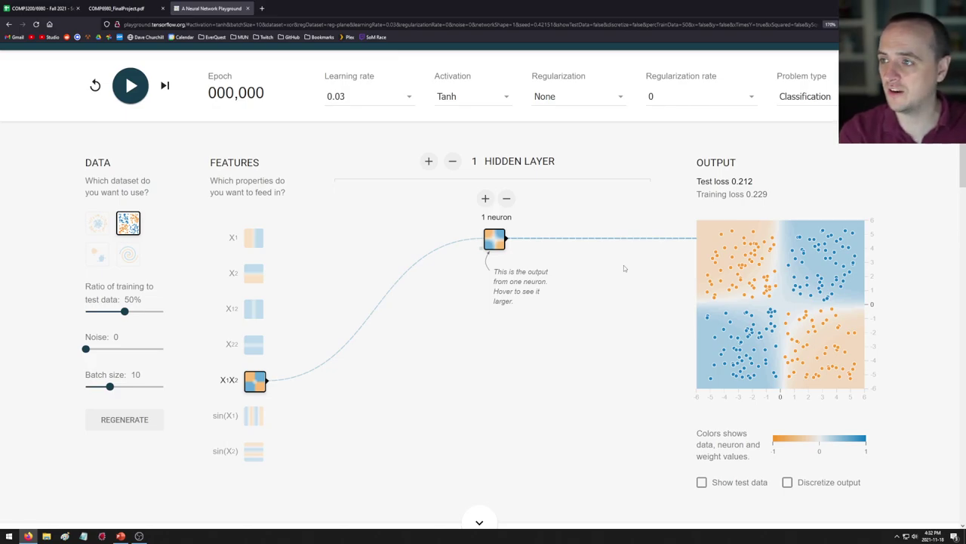
click(130, 85)
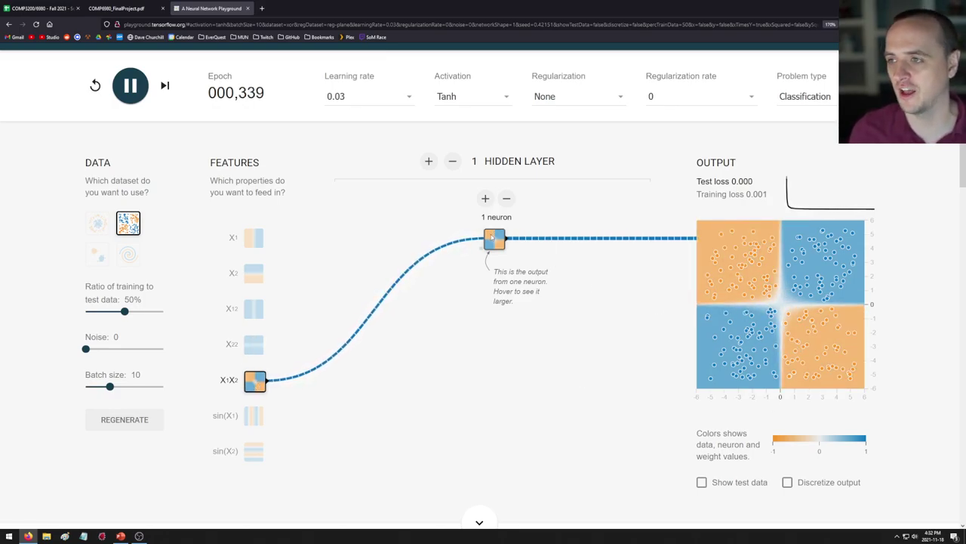
click(165, 90)
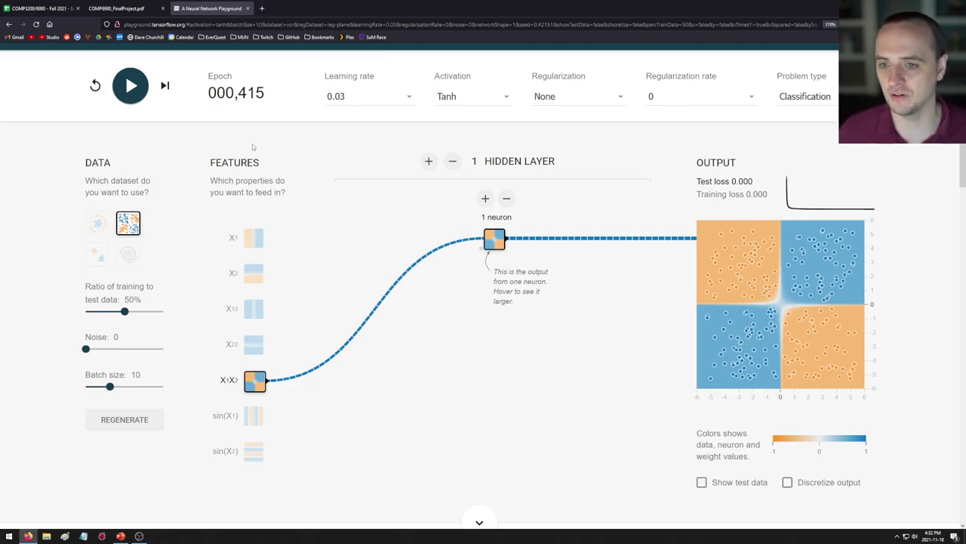
Load the spiral dataset with X2², X1X2, sin(X1) and sin(X2) as inputs
click(255, 382)
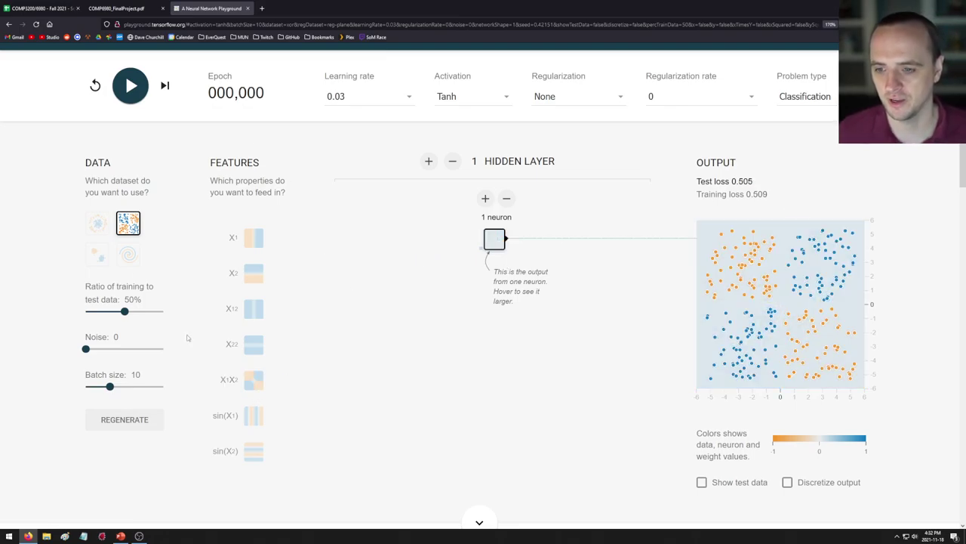
click(128, 256)
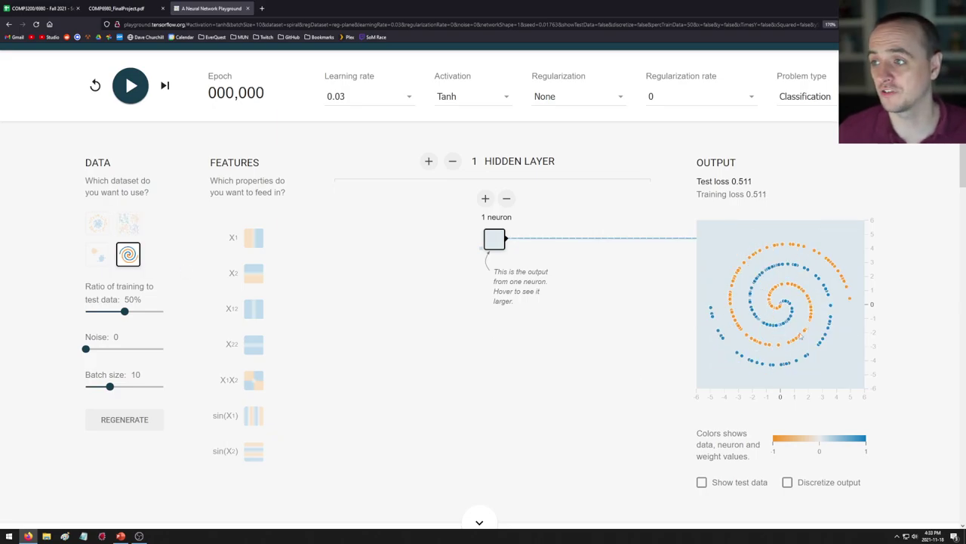
click(254, 415)
click(255, 451)
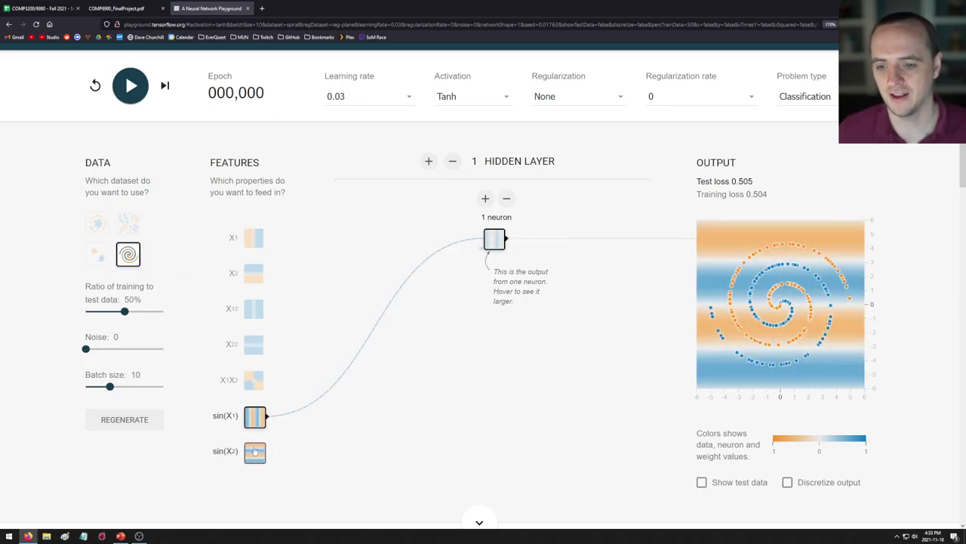
click(255, 380)
click(254, 346)
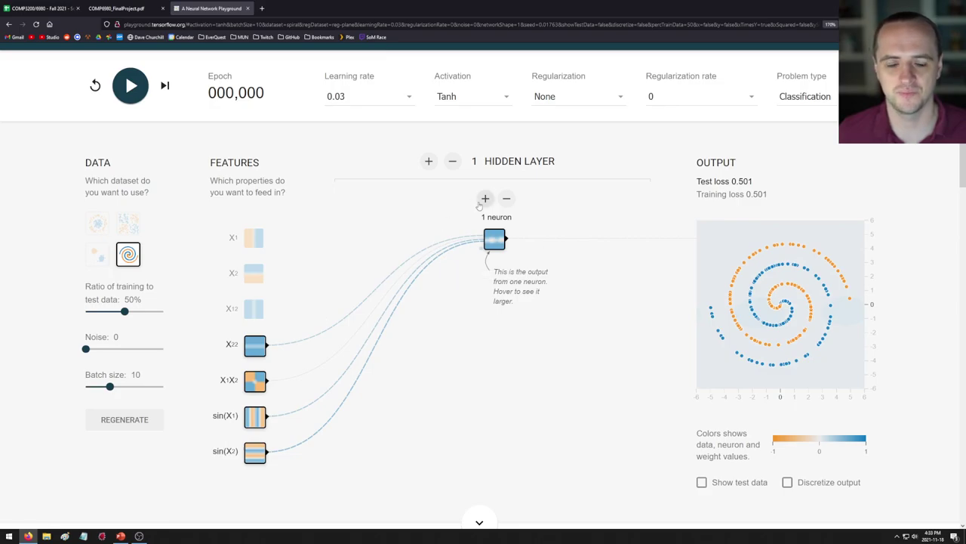
Expand to three hidden neurons, train briefly, pause and reset the weights
click(485, 198)
click(485, 198)
click(131, 86)
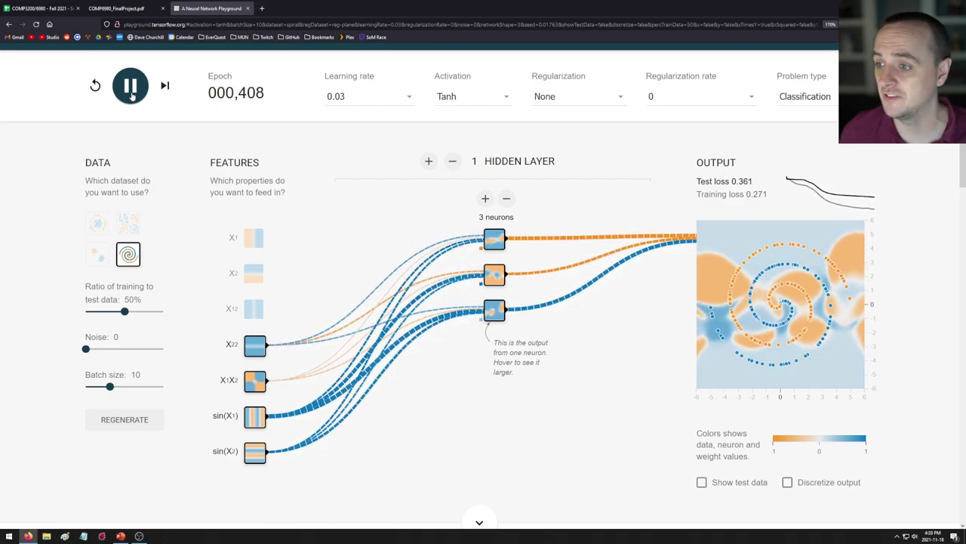
click(132, 87)
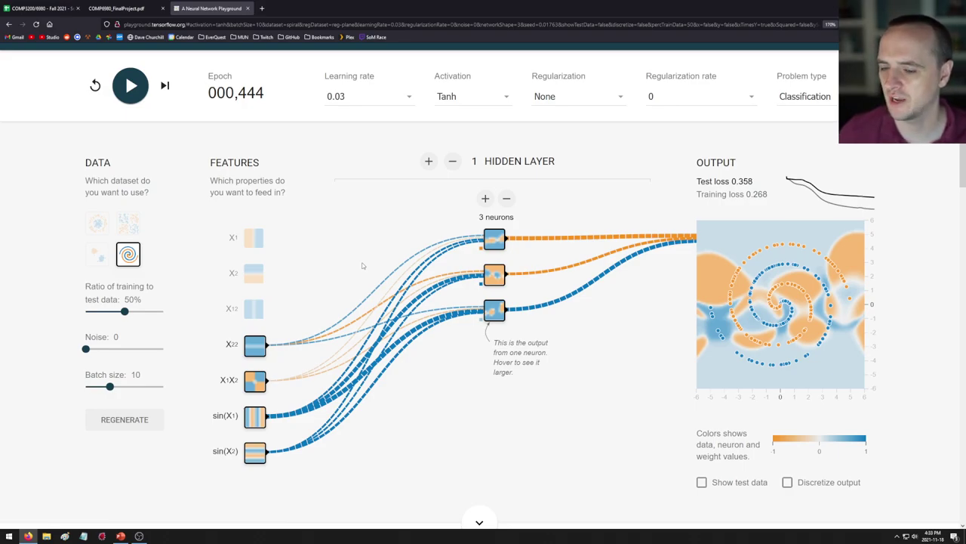
click(95, 85)
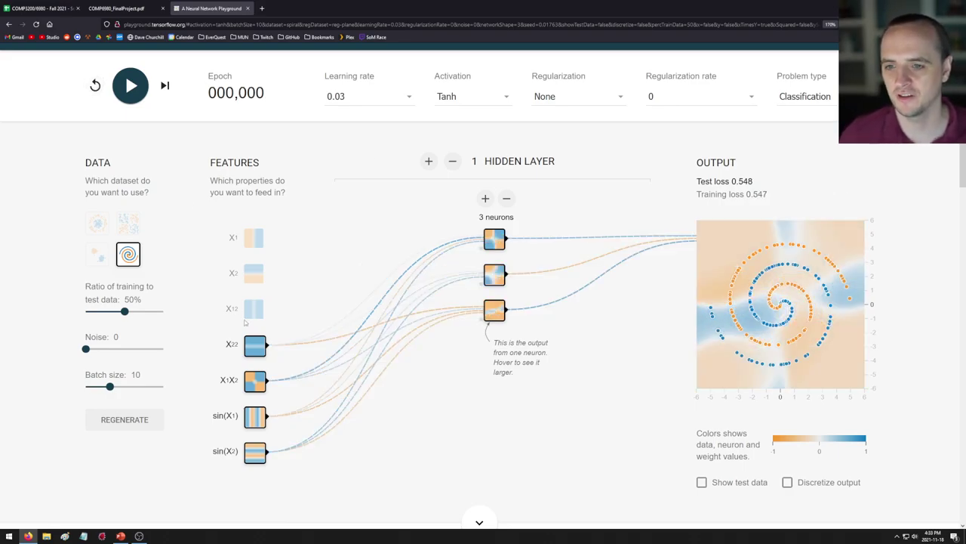
Load the circle data with only X1² and X2² inputs and train to test loss 0.005
click(254, 346)
click(255, 381)
click(254, 416)
click(255, 451)
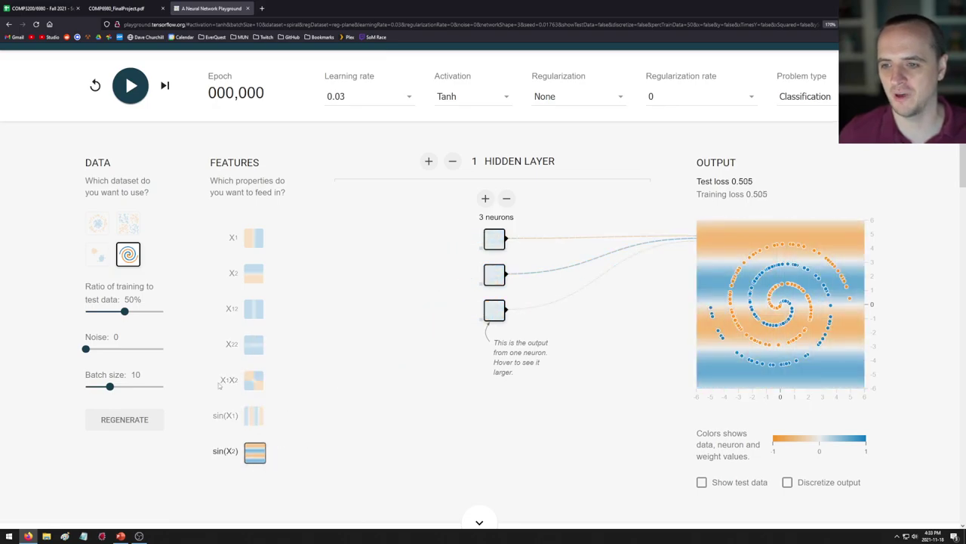
click(98, 229)
click(253, 311)
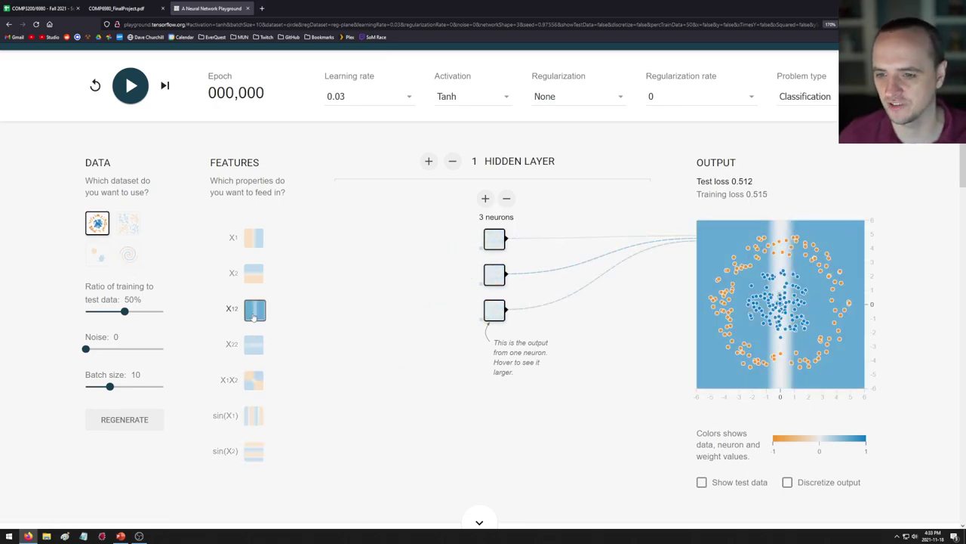
click(263, 344)
click(136, 83)
click(138, 82)
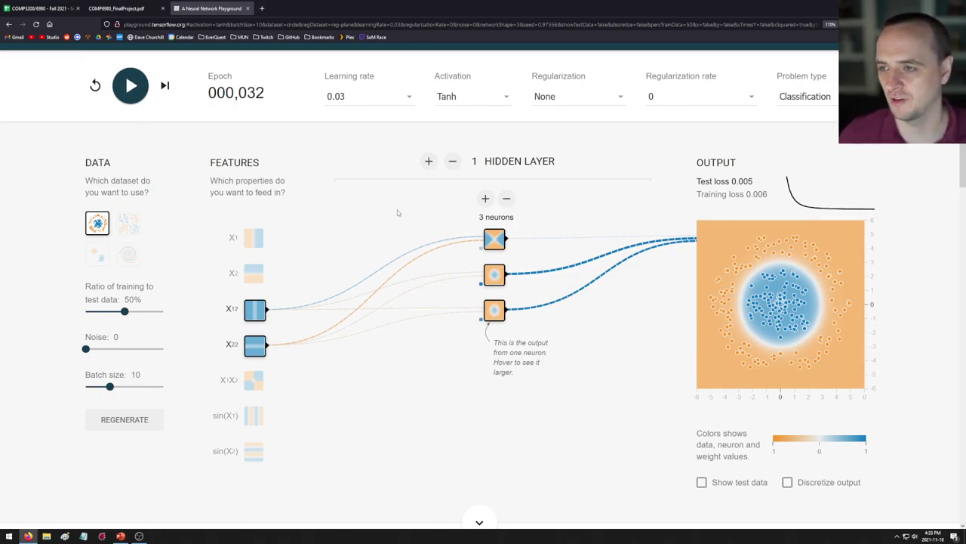
Confirm Tanh activation, no regularization and a 0.03 learning rate
click(504, 100)
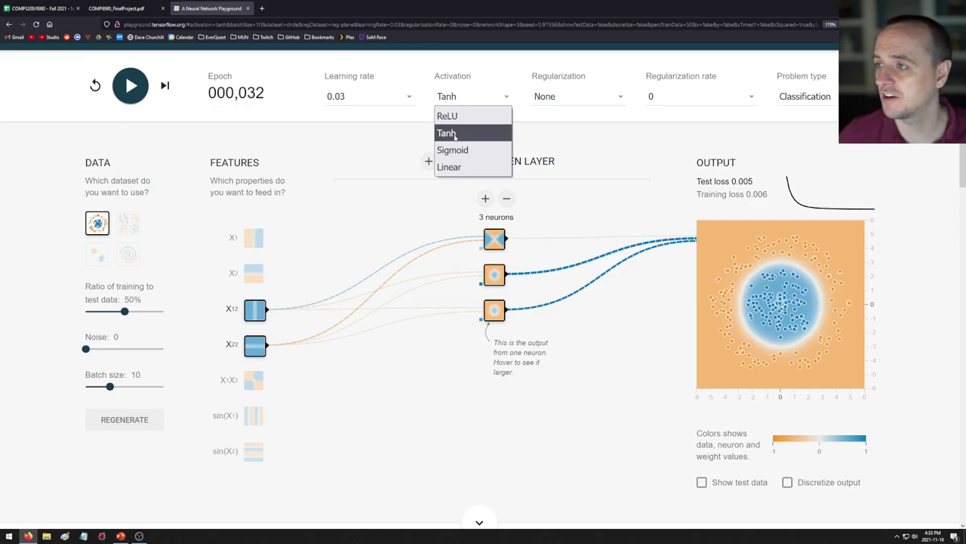
click(588, 125)
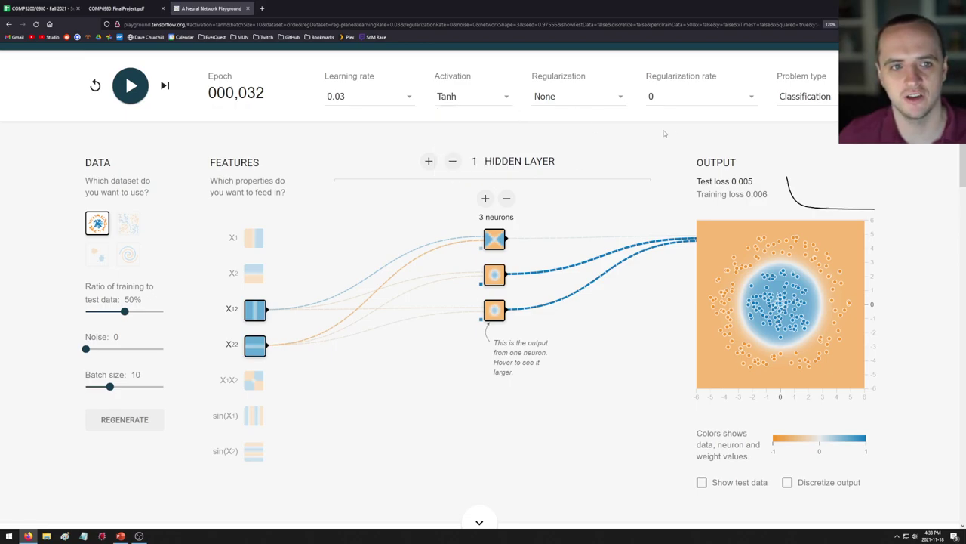
click(633, 106)
click(616, 103)
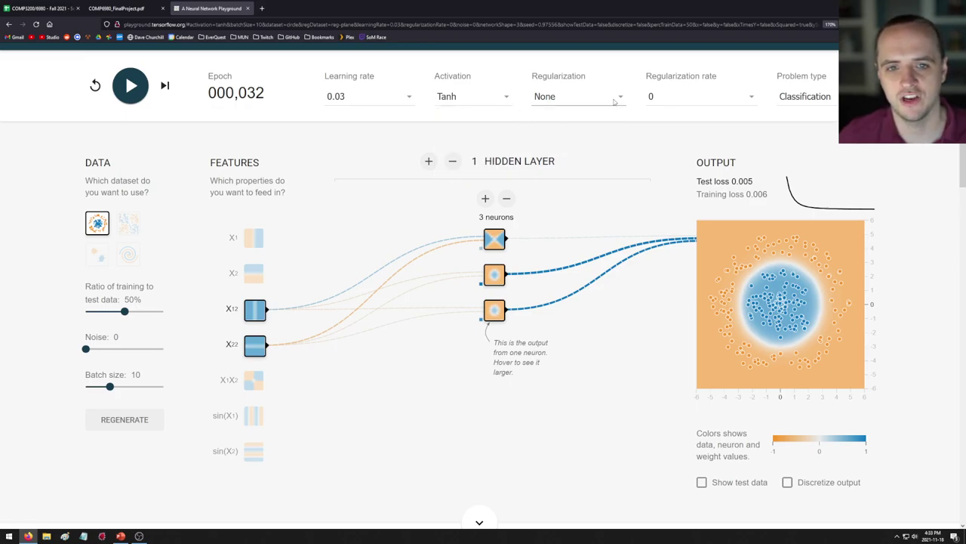
click(398, 100)
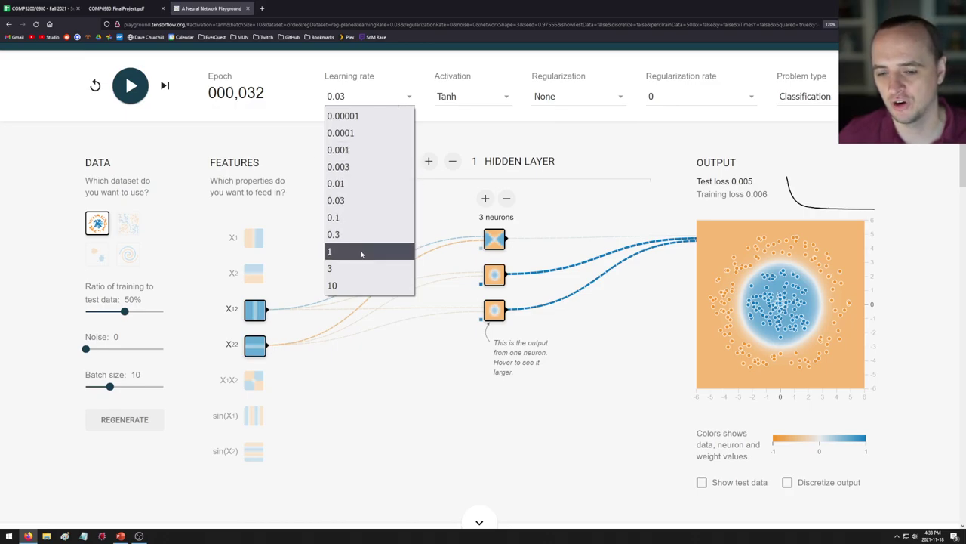
click(292, 186)
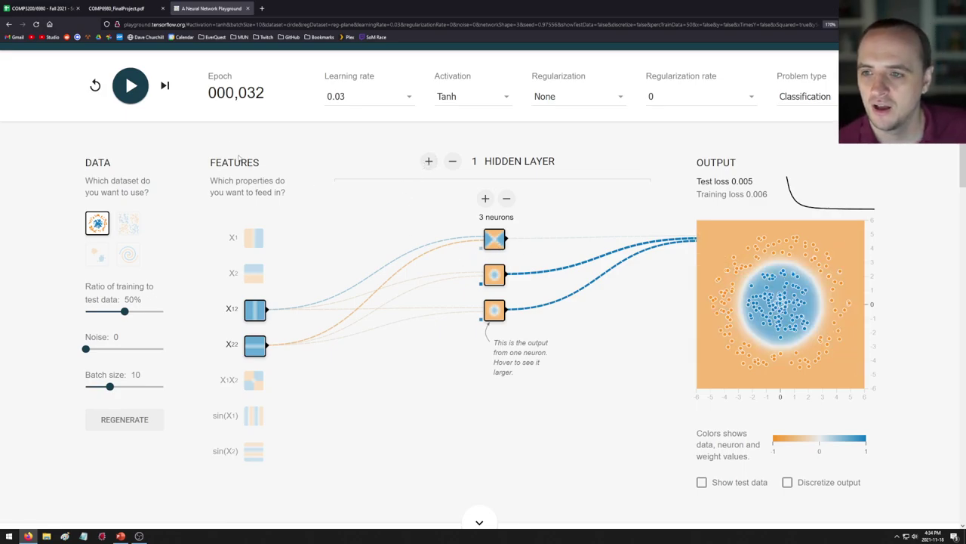
Add a second hidden layer and switch the inputs back to X1 and X2
click(428, 161)
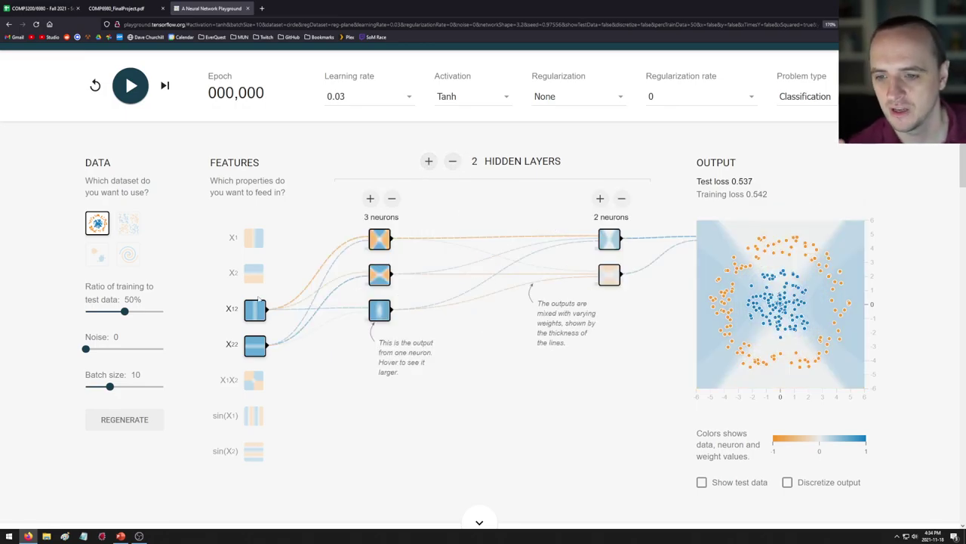
click(254, 308)
click(255, 346)
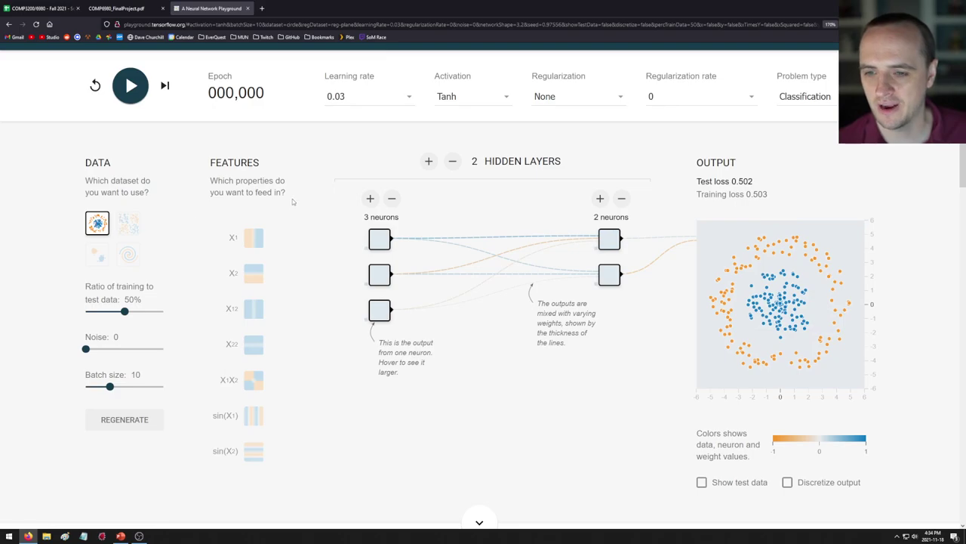
click(254, 238)
click(254, 275)
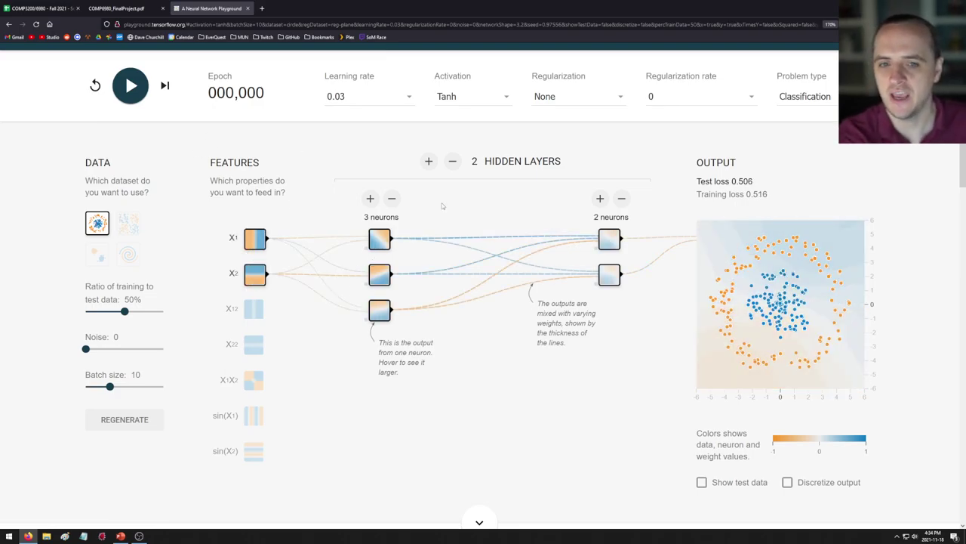
Add a third layer, give each layer three neurons, and start training on spiral data
click(429, 160)
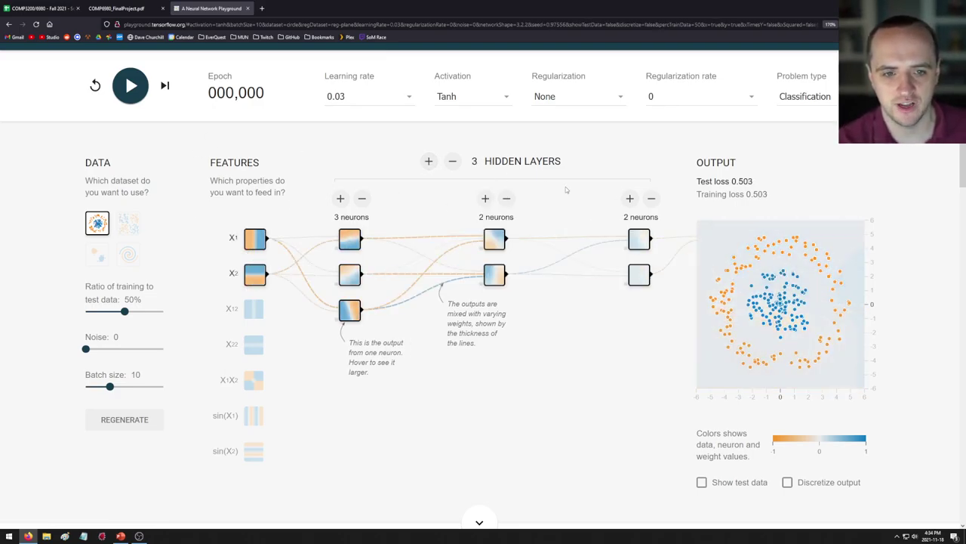
click(486, 198)
click(629, 198)
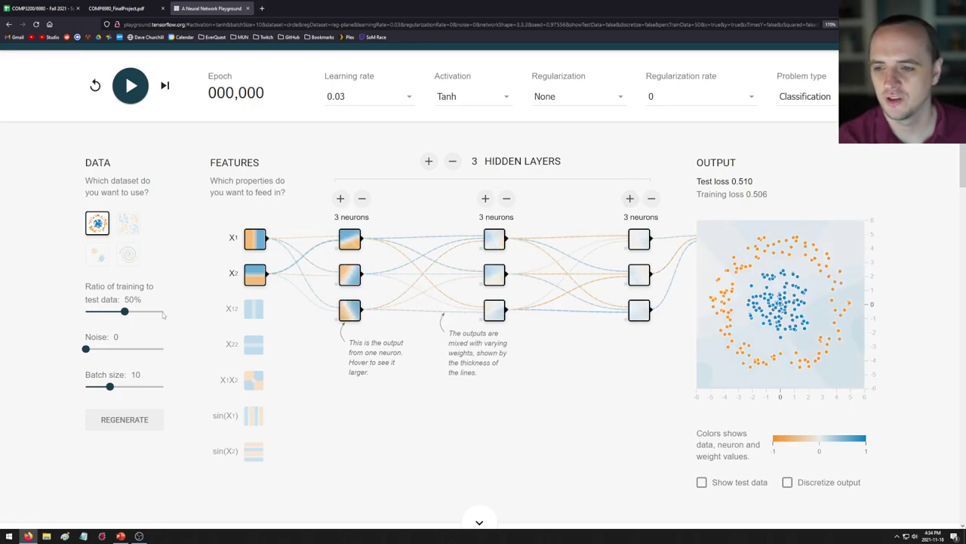
click(127, 260)
click(129, 87)
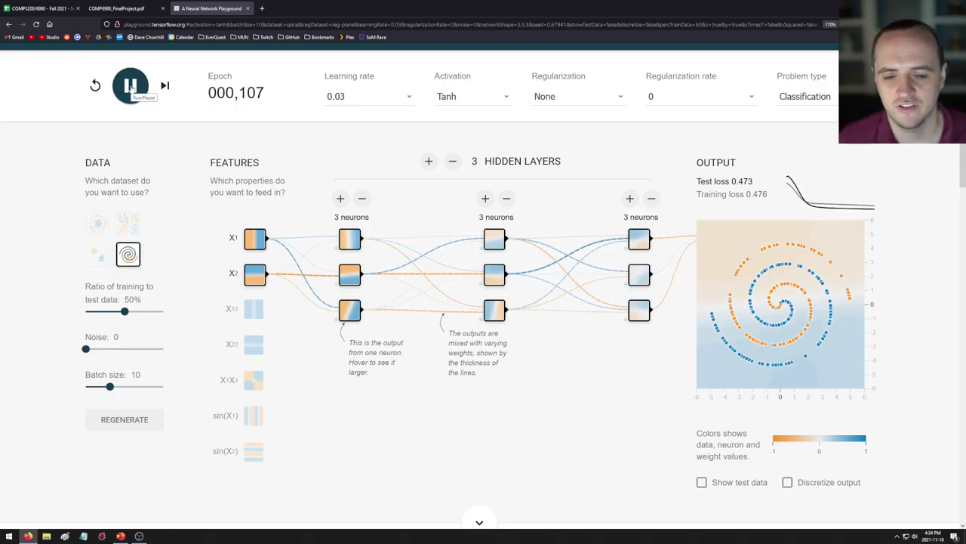
Inspect neuron outputs as the 3-3-3 network trains, then pause at epoch 2,286 (test loss 0.408)
mouse_move(351, 243)
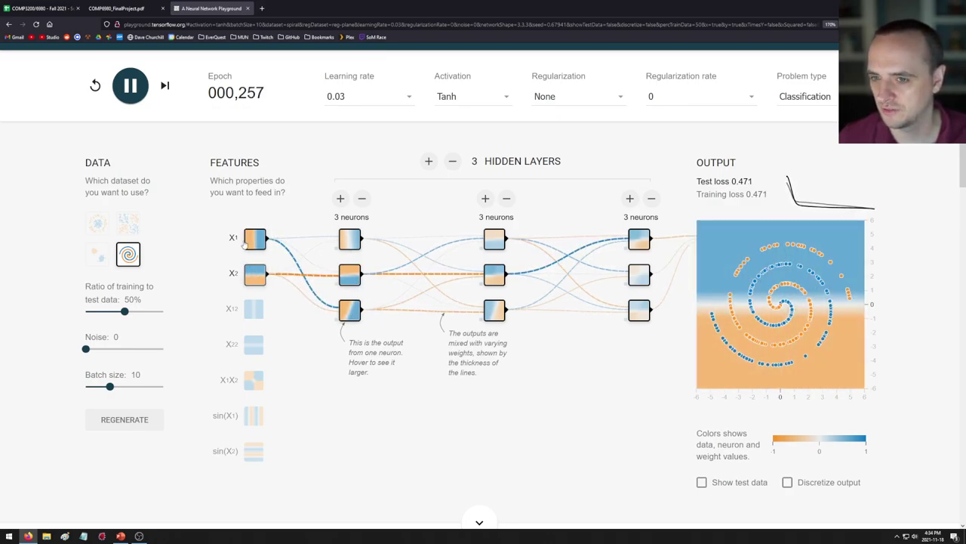
mouse_move(343, 279)
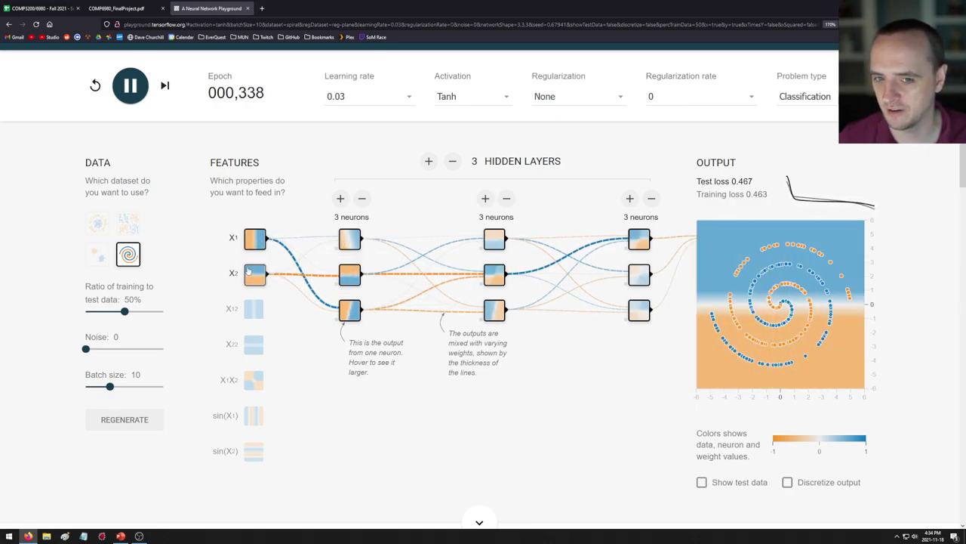
mouse_move(499, 236)
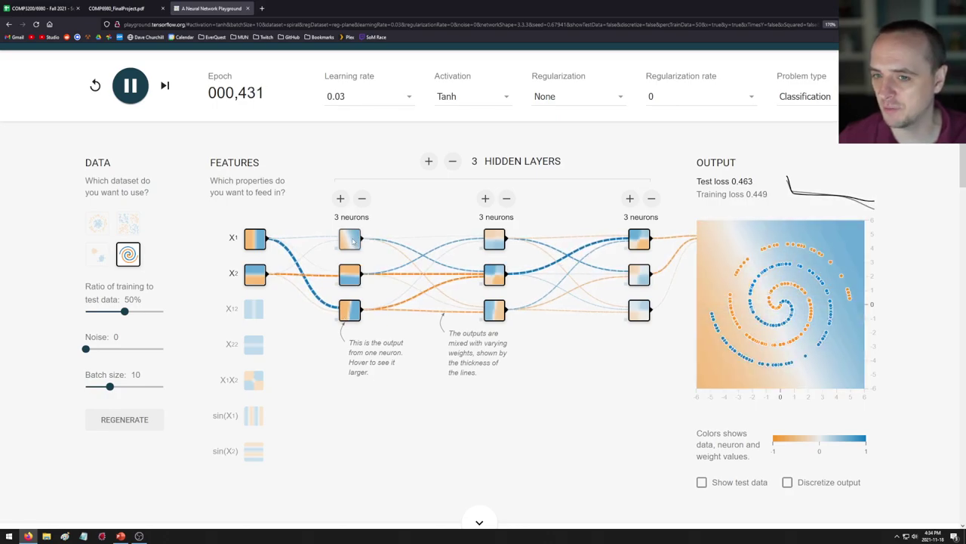
mouse_move(249, 258)
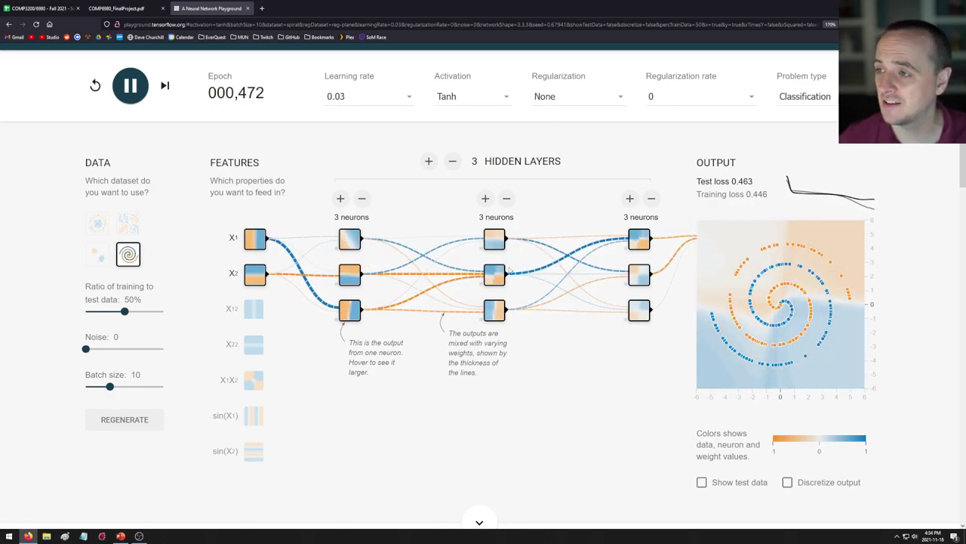
mouse_move(498, 272)
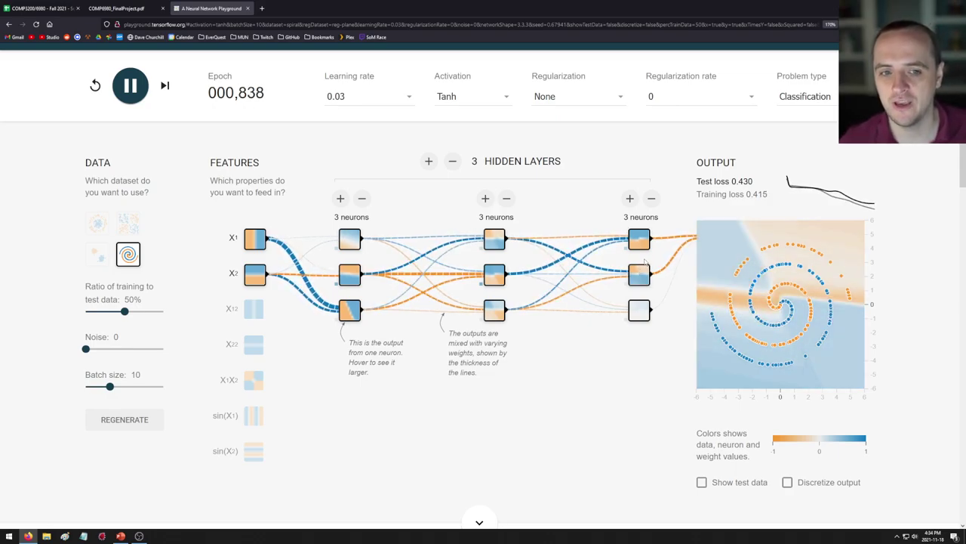
mouse_move(635, 240)
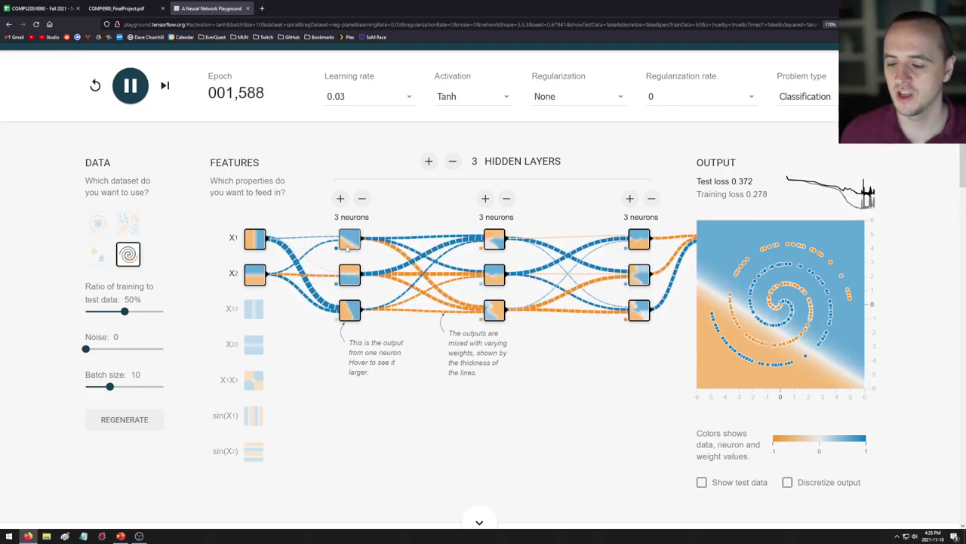
mouse_move(491, 241)
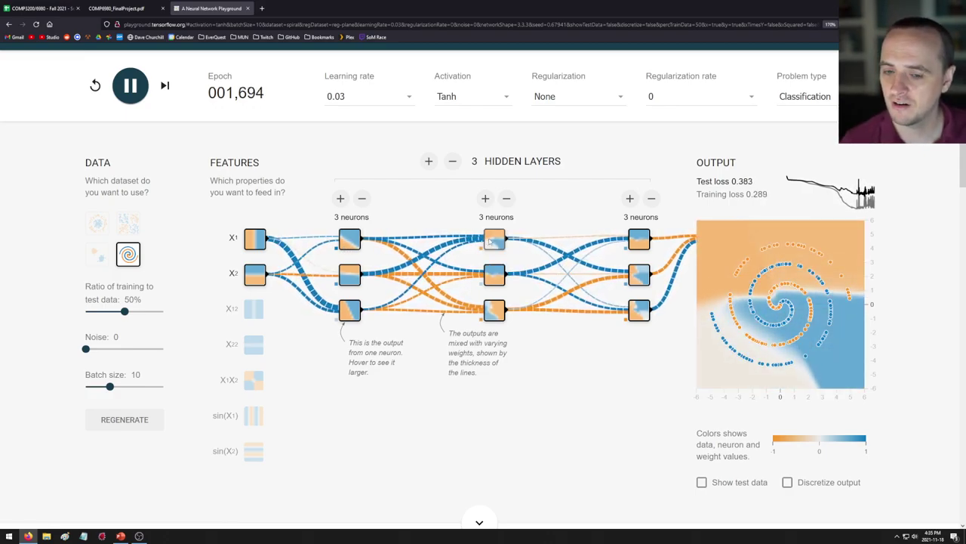
mouse_move(321, 243)
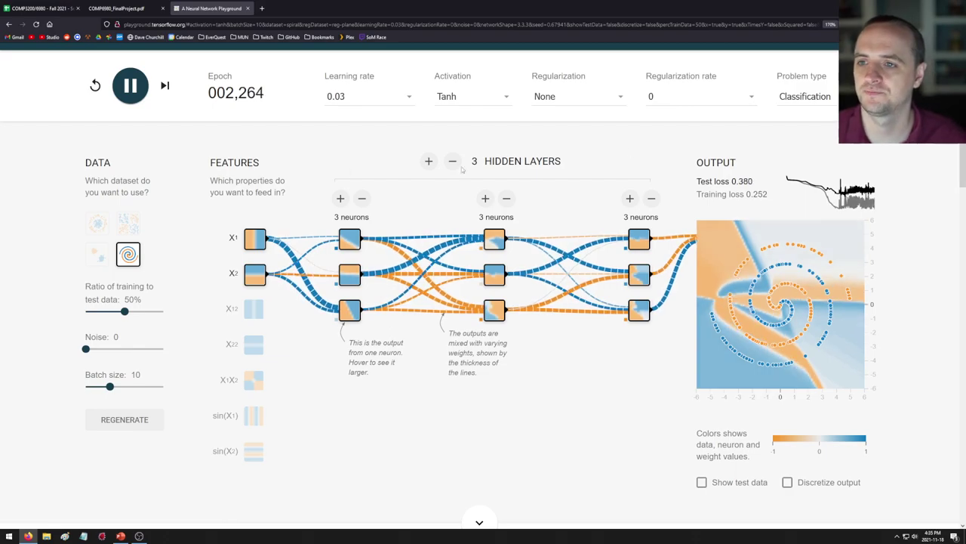
click(136, 99)
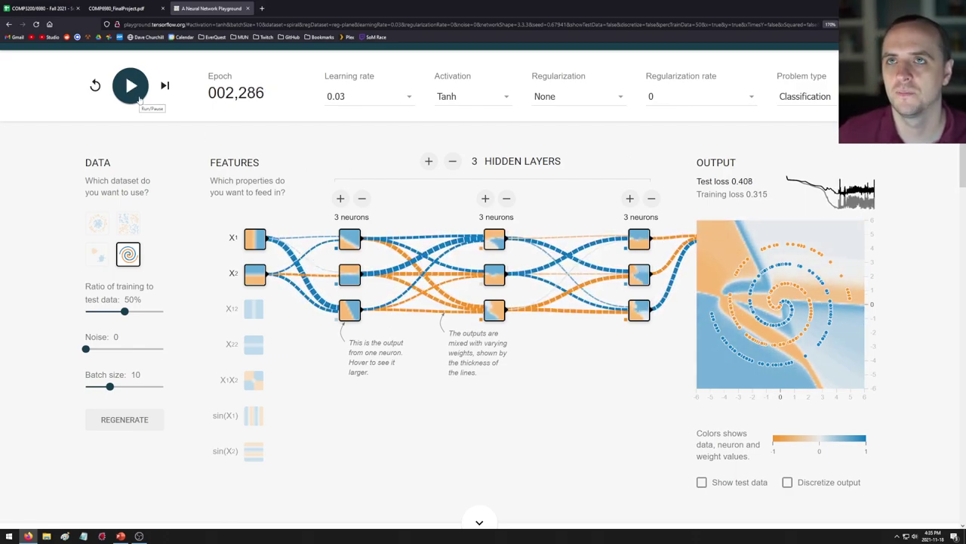